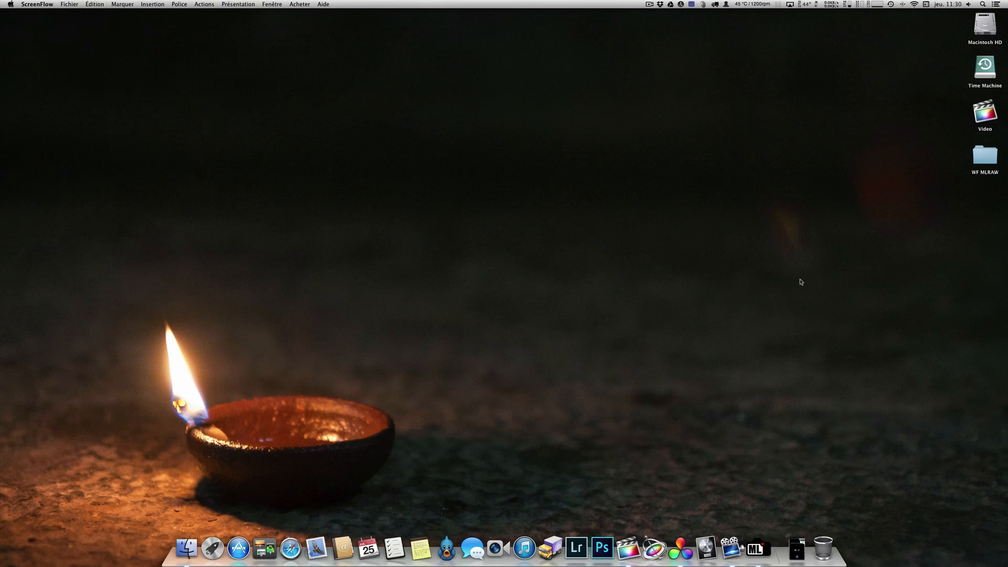
# Step: Open the WF MLRAW folder on the desktop and go into its RAW subfolder
pyautogui.click(985, 156)
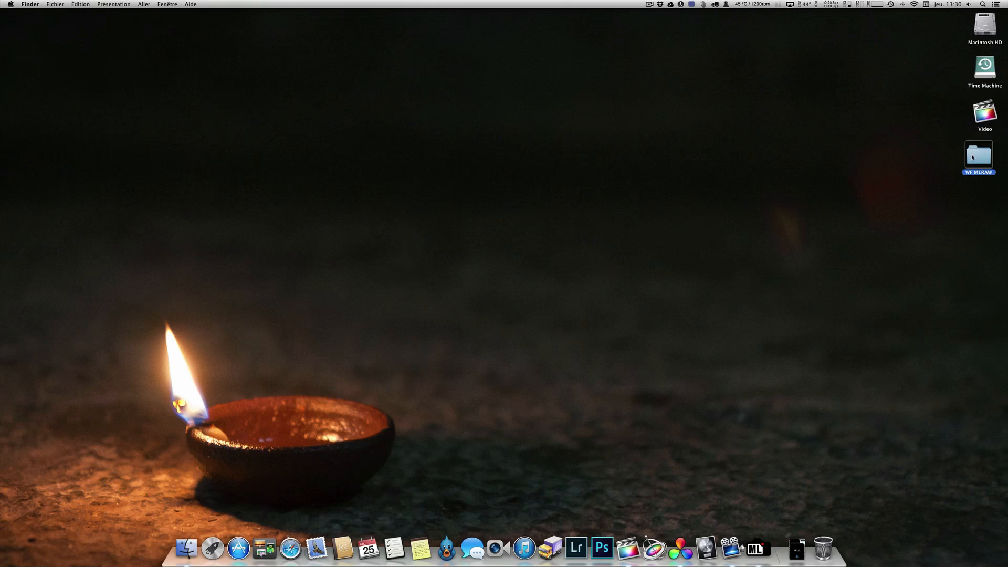
pyautogui.doubleClick(973, 157)
pyautogui.doubleClick(712, 172)
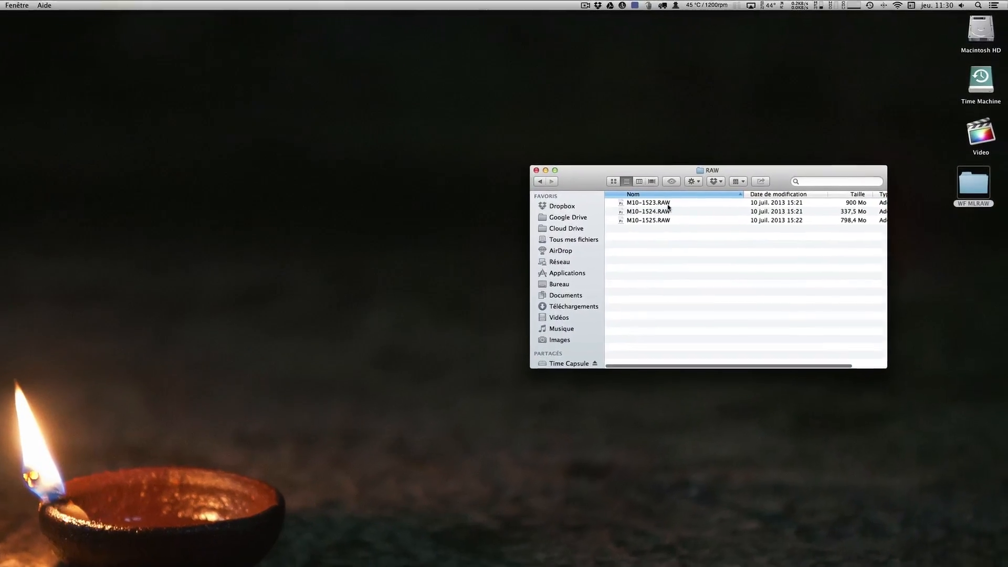
pyautogui.click(539, 182)
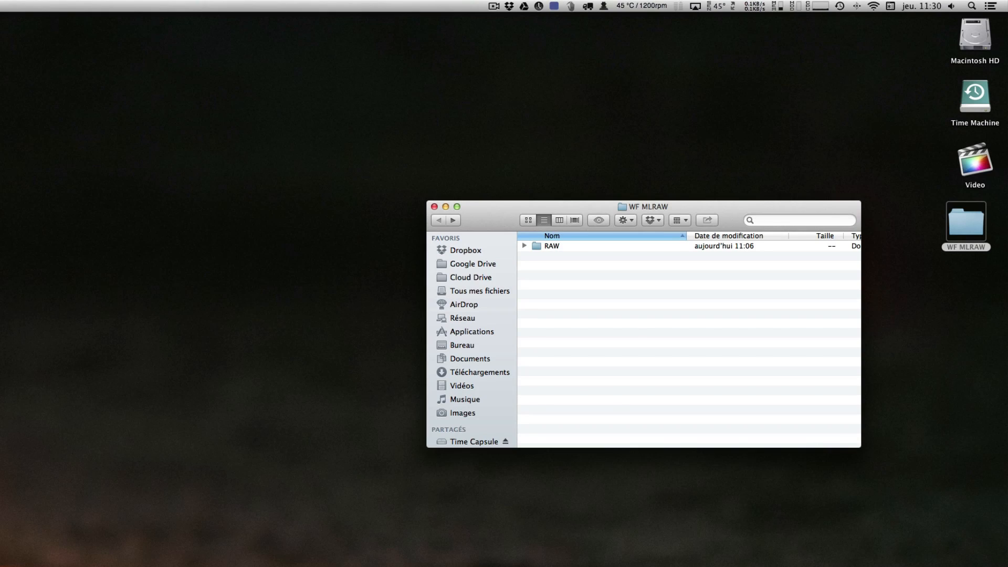
pyautogui.doubleClick(556, 251)
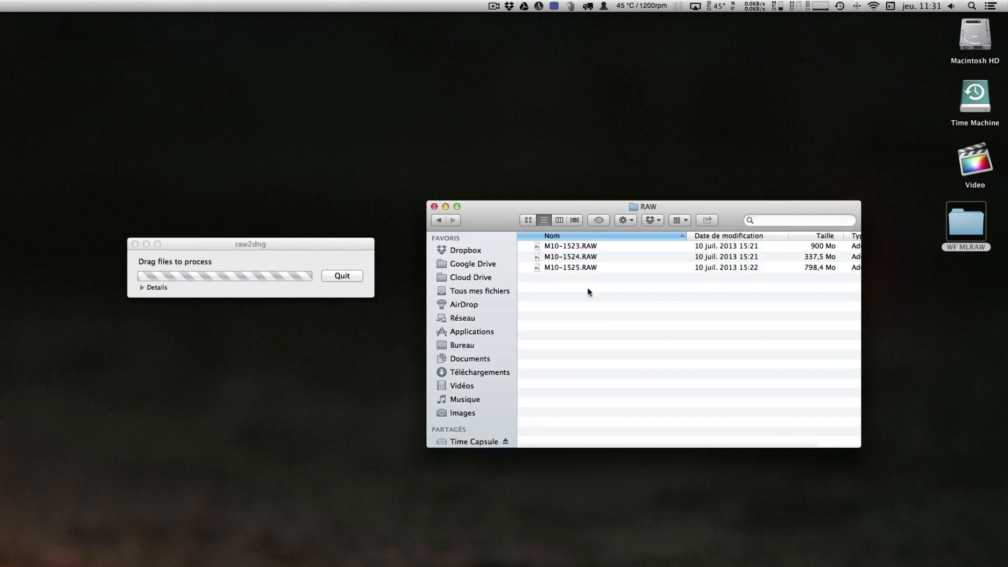
# Step: Convert M10-1523.RAW, M10-1524.RAW and M10-1525.RAW to DNG sequences with raw2dng and quit the converter
pyautogui.moveTo(600, 317); pyautogui.dragTo(292, 273)
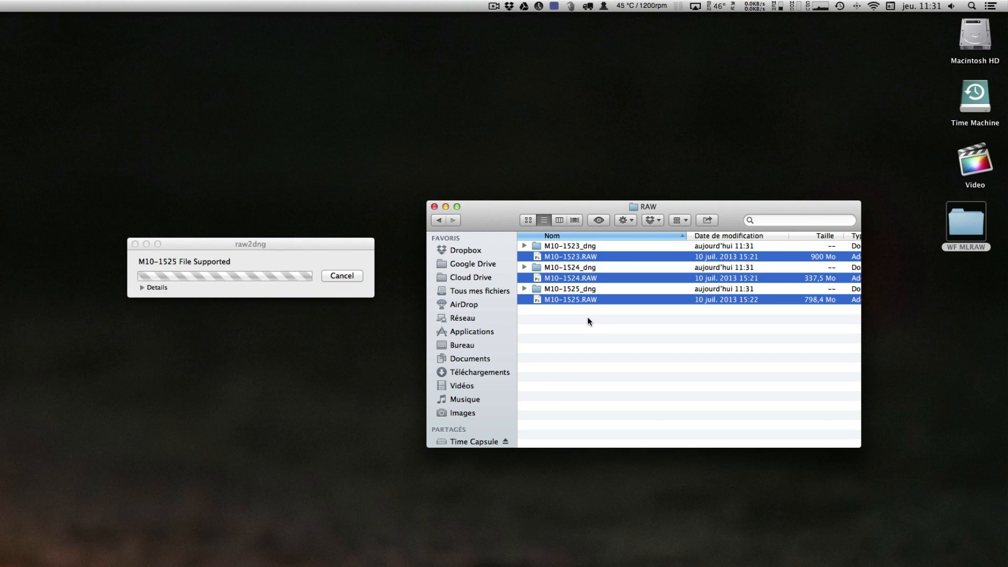
pyautogui.click(326, 247)
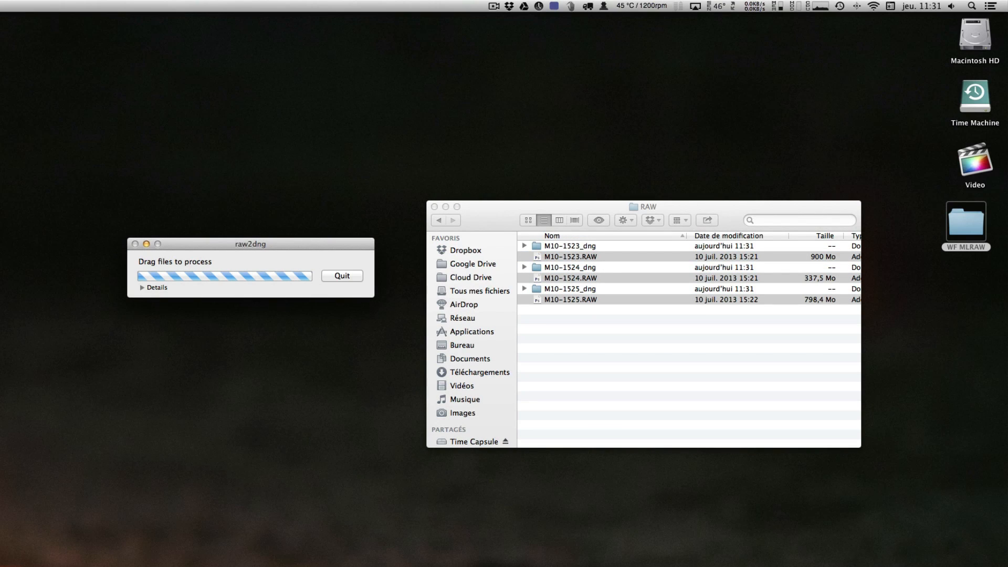
pyautogui.press('super+q')
pyautogui.click(583, 342)
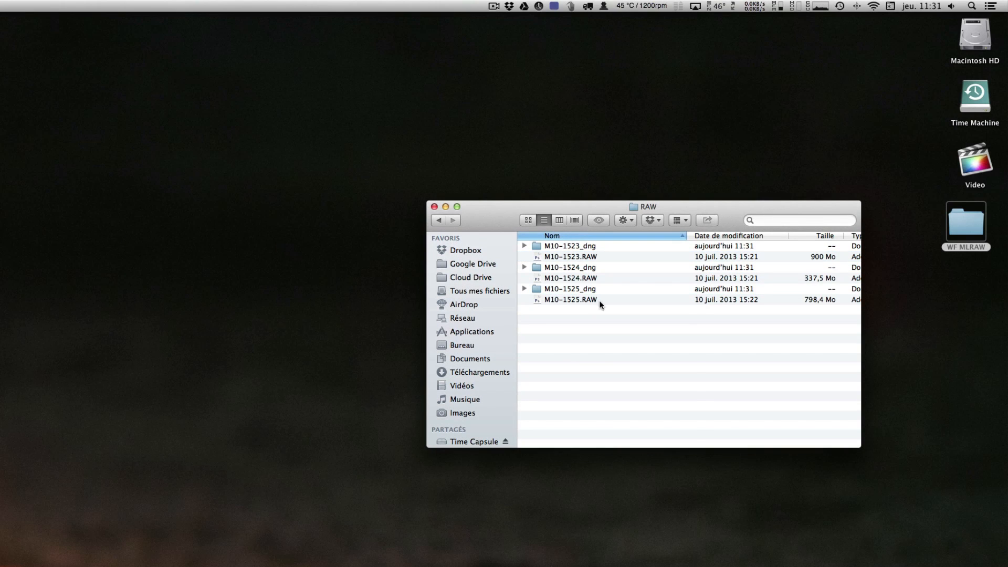
# Step: Examine the DNG frames inside the M10-1523_dng folder and collapse it again
pyautogui.click(602, 247)
pyautogui.click(524, 246)
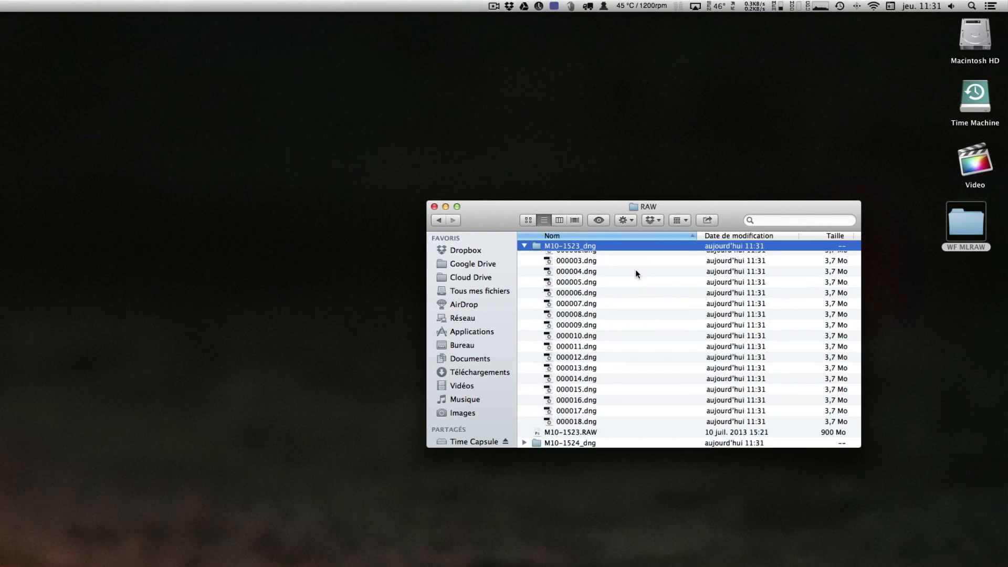
pyautogui.click(596, 255)
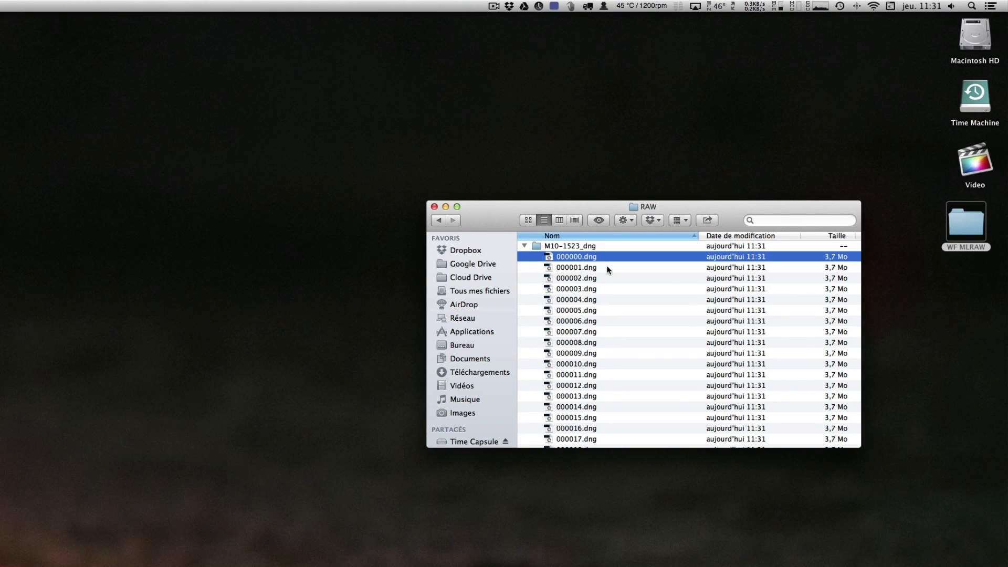
pyautogui.click(523, 245)
pyautogui.click(524, 245)
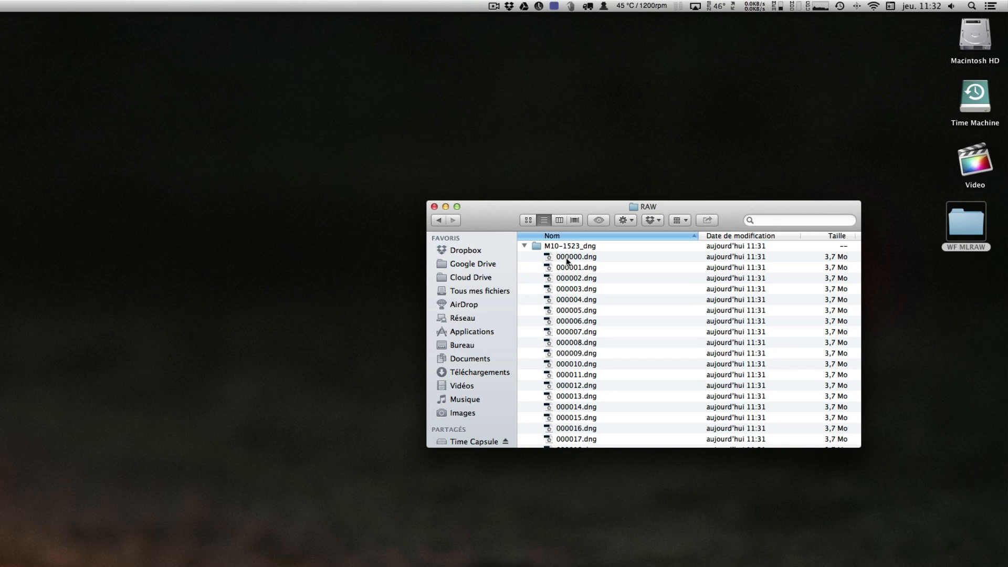
pyautogui.scroll(-10, 588, 305)
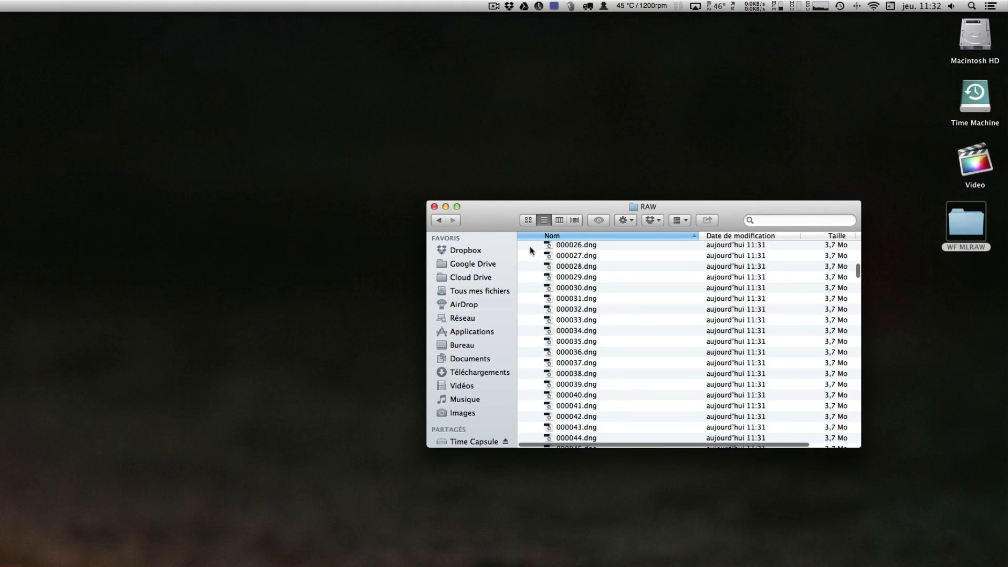
pyautogui.click(440, 221)
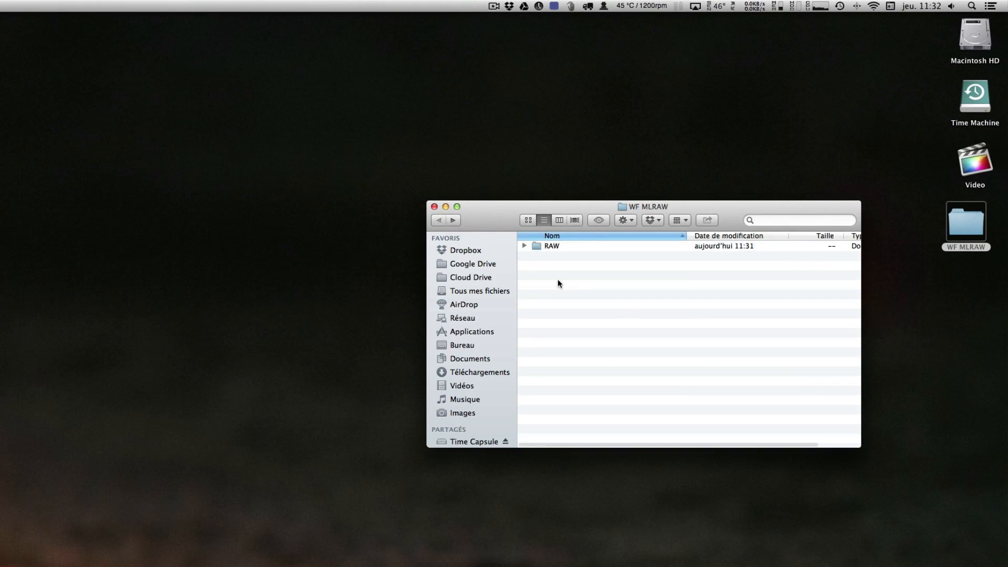
pyautogui.click(542, 245)
pyautogui.press('super+Down')
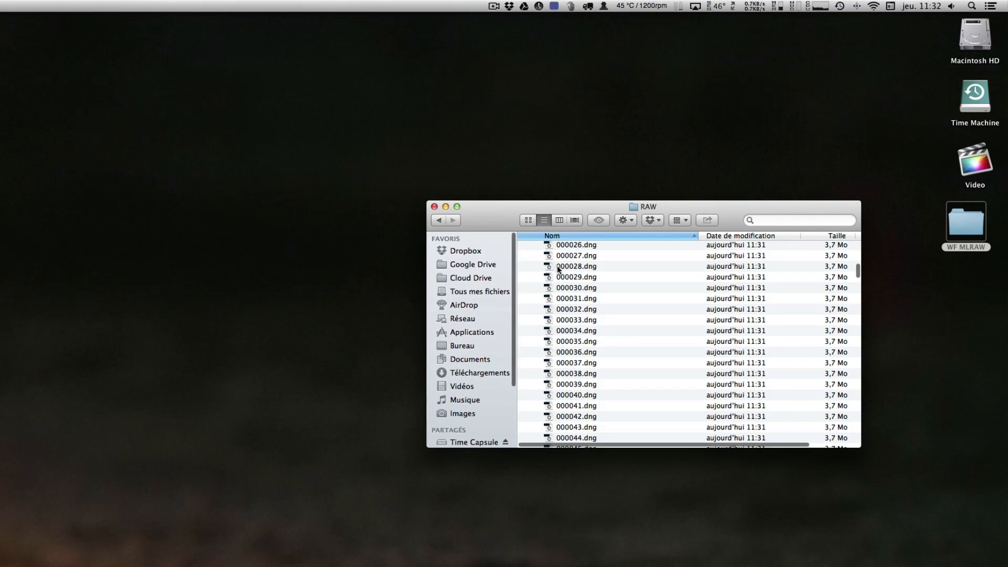
pyautogui.scroll(10, 588, 278)
pyautogui.click(522, 246)
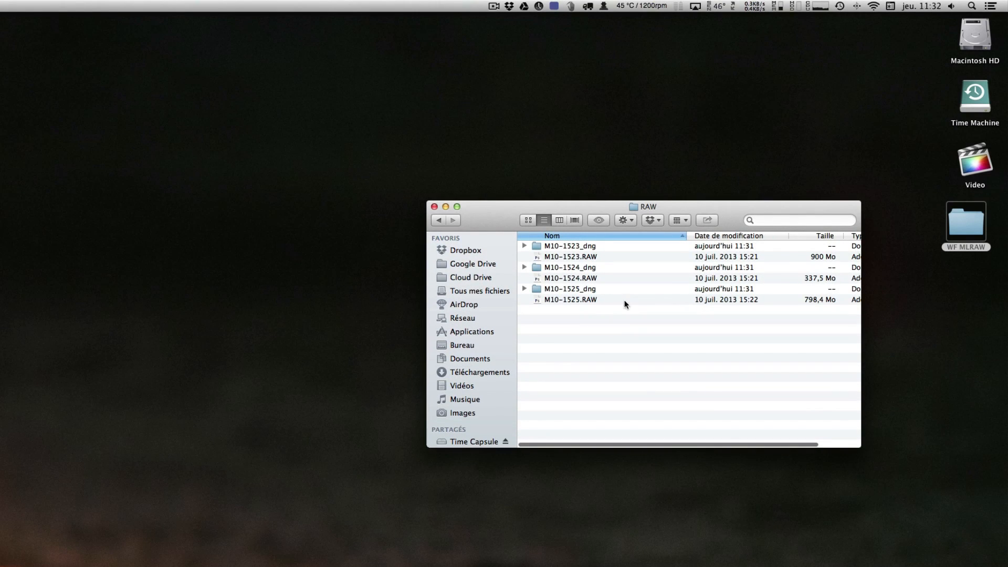
# Step: Move the M10-1523_dng, M10-1524_dng and M10-1525_dng folders from RAW up into the WF MLRAW folder and go back there
pyautogui.click(550, 289)
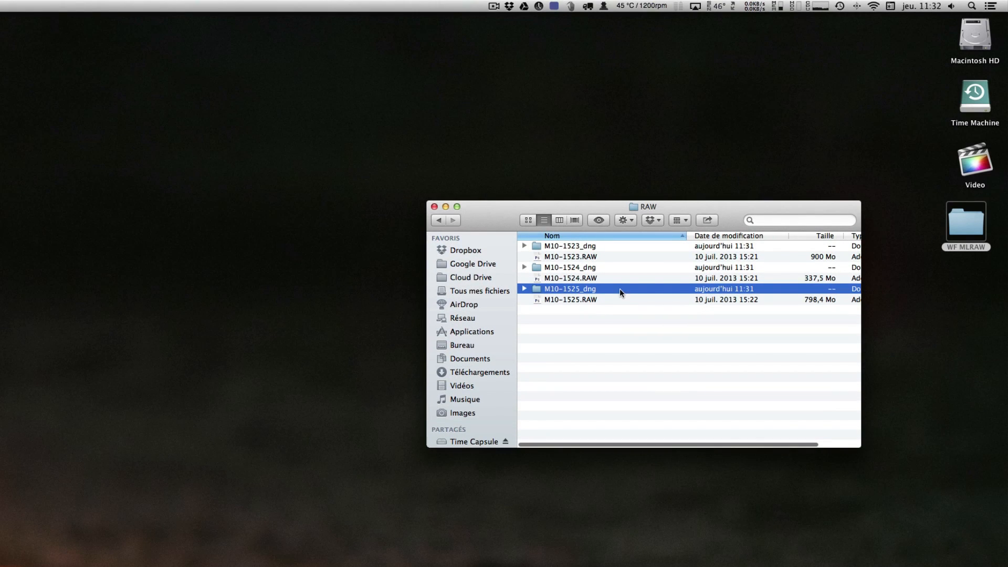
pyautogui.keyDown('super'); pyautogui.click(588, 268); pyautogui.keyUp('super')
pyautogui.keyDown('super'); pyautogui.click(577, 246); pyautogui.keyUp('super')
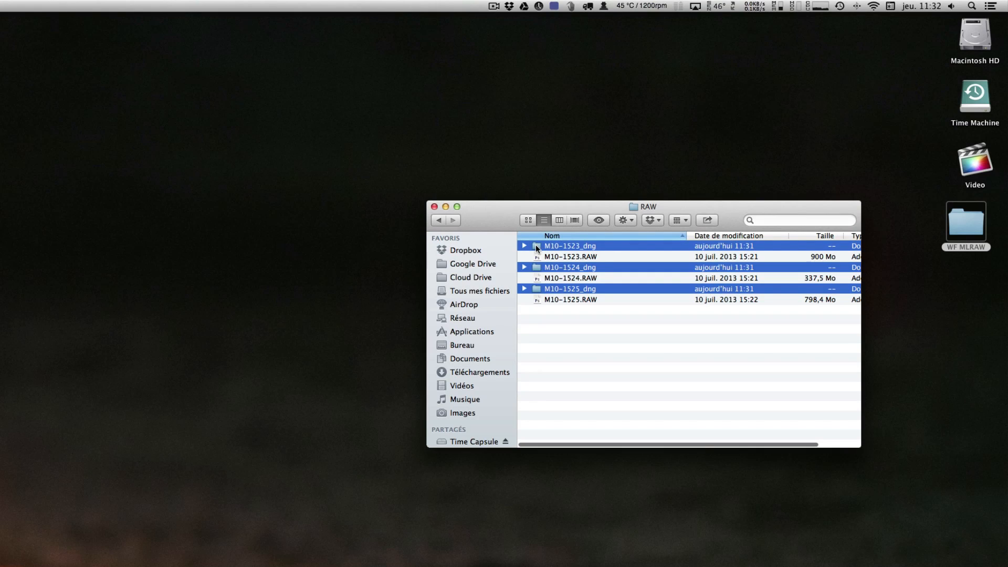
pyautogui.moveTo(535, 245); pyautogui.dragTo(961, 221)
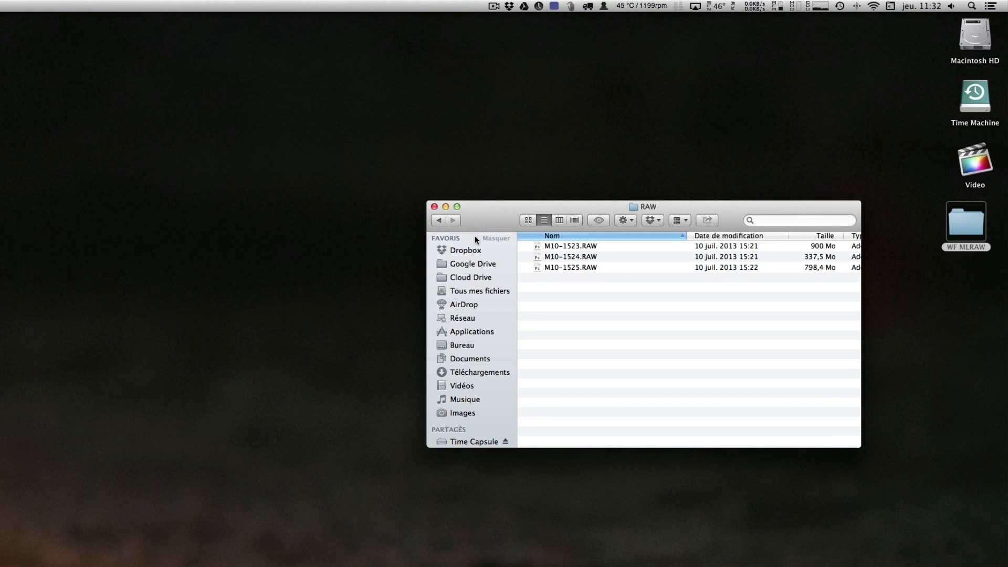
pyautogui.press('super+bracketleft')
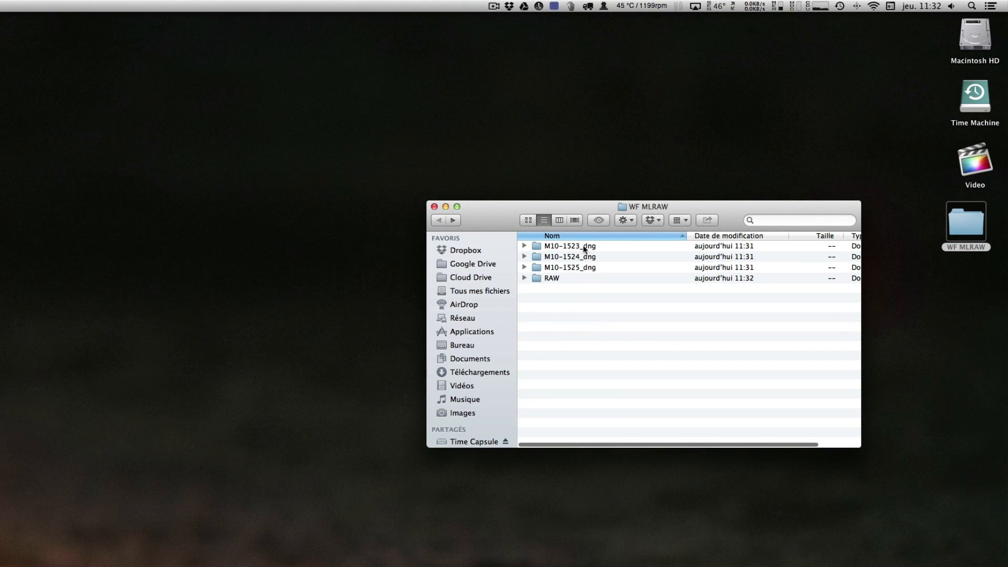
pyautogui.click(524, 246)
pyautogui.click(525, 246)
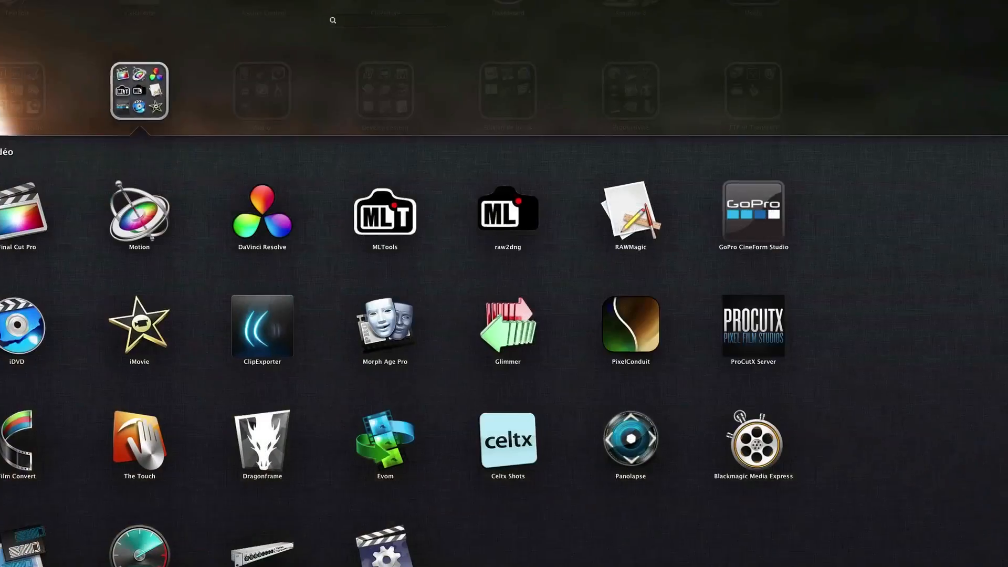
# Step: Launch A Better Finder Rename 9 and shrink its window so that it fits beside the WF MLRAW folder window
pyautogui.click(517, 564)
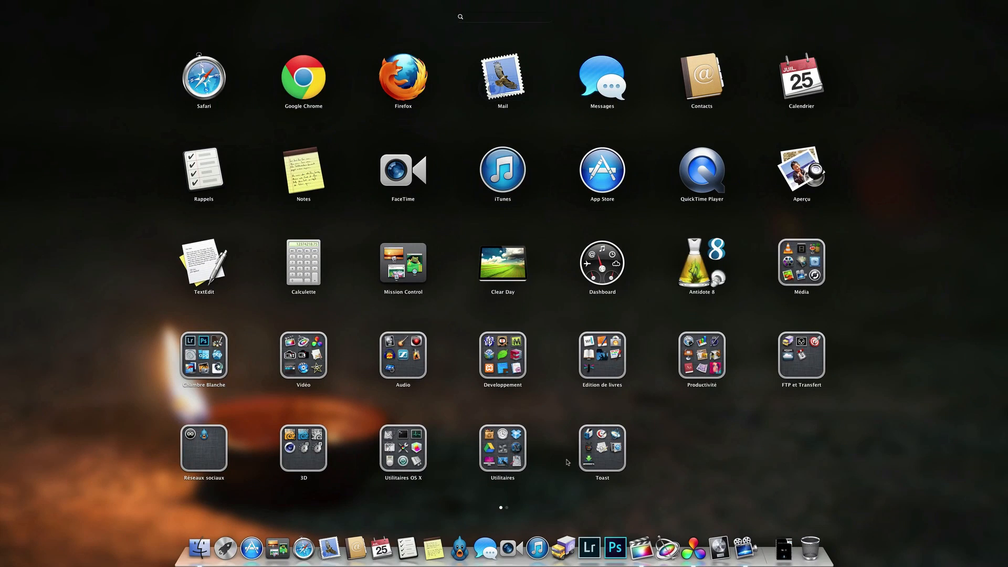
pyautogui.click(503, 460)
pyautogui.click(390, 391)
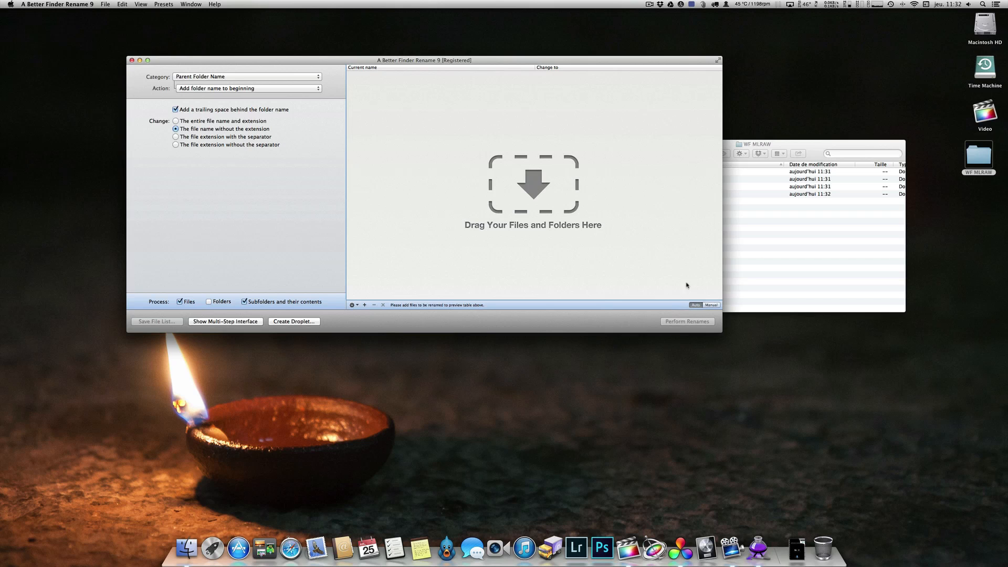
pyautogui.moveTo(722, 332); pyautogui.dragTo(594, 295)
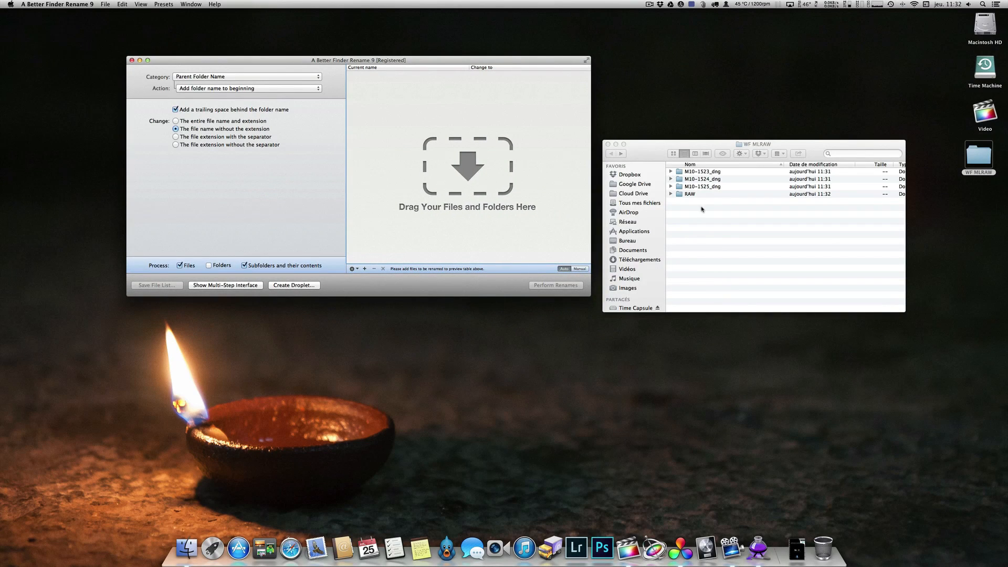
# Step: Add the M10-1523_dng, M10-1524_dng and M10-1525_dng folders to the rename list in A Better Finder Rename 9
pyautogui.click(728, 225)
pyautogui.moveTo(733, 175); pyautogui.dragTo(713, 190)
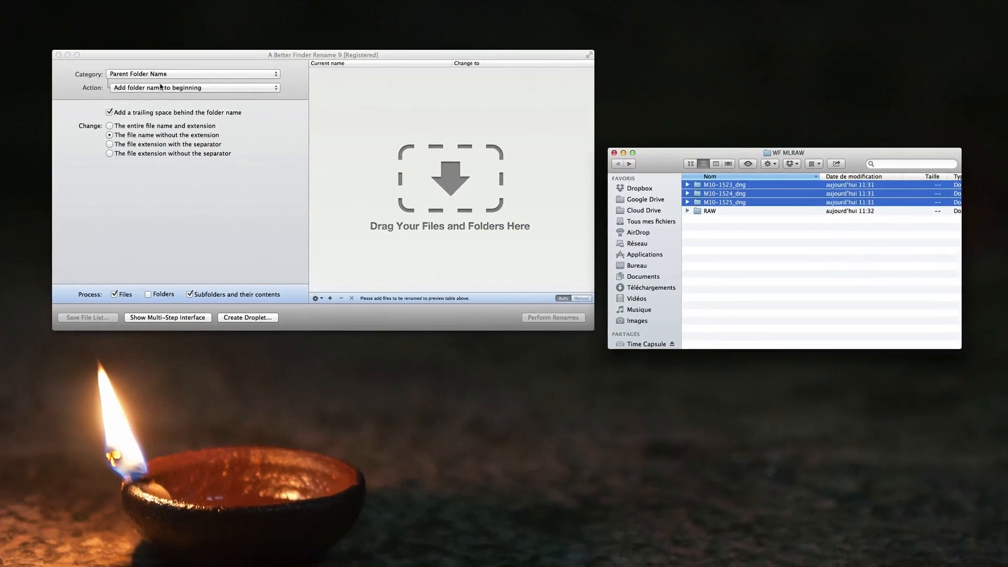
pyautogui.click(687, 184)
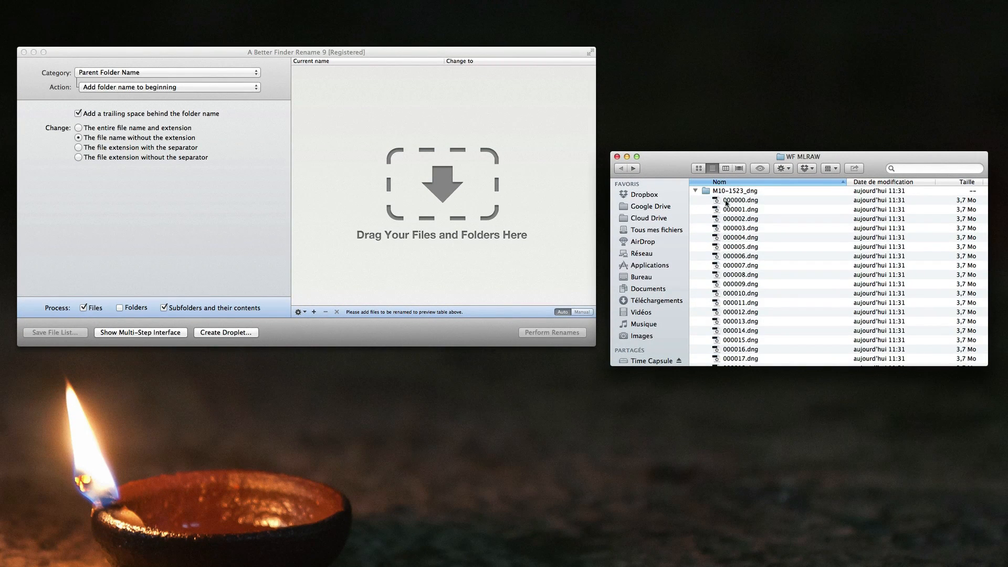
pyautogui.click(696, 191)
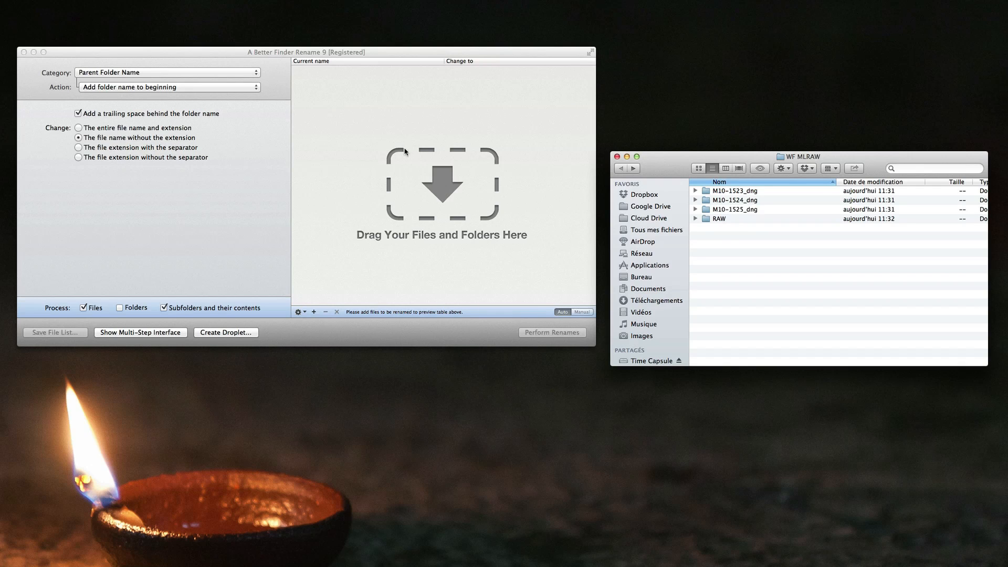
pyautogui.click(779, 209)
pyautogui.keyDown('shift'); pyautogui.click(774, 195); pyautogui.keyUp('shift')
pyautogui.moveTo(749, 194); pyautogui.dragTo(522, 167)
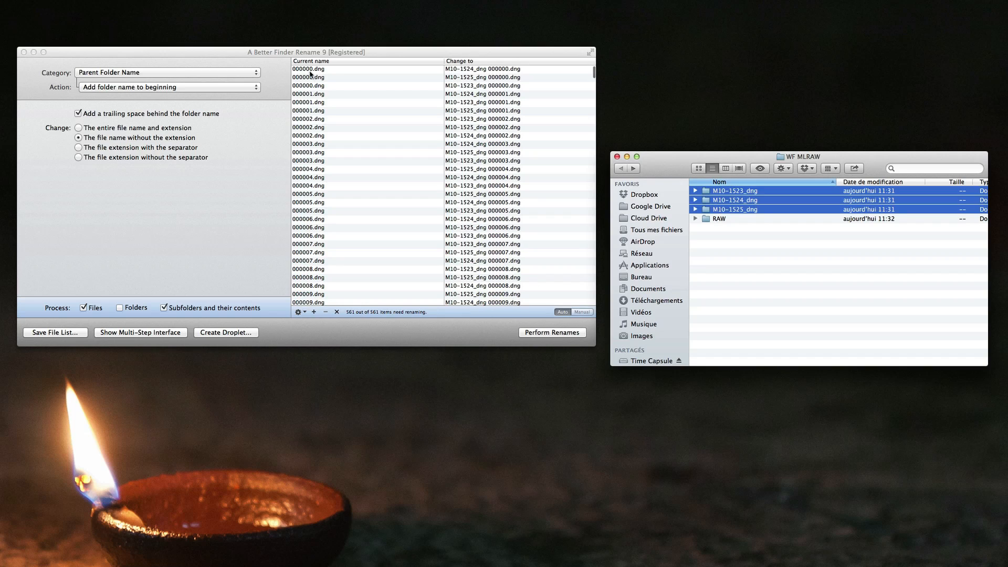
# Step: Perform the batch rename that adds the parent folder name to the beginning of every DNG file name
pyautogui.click(311, 73)
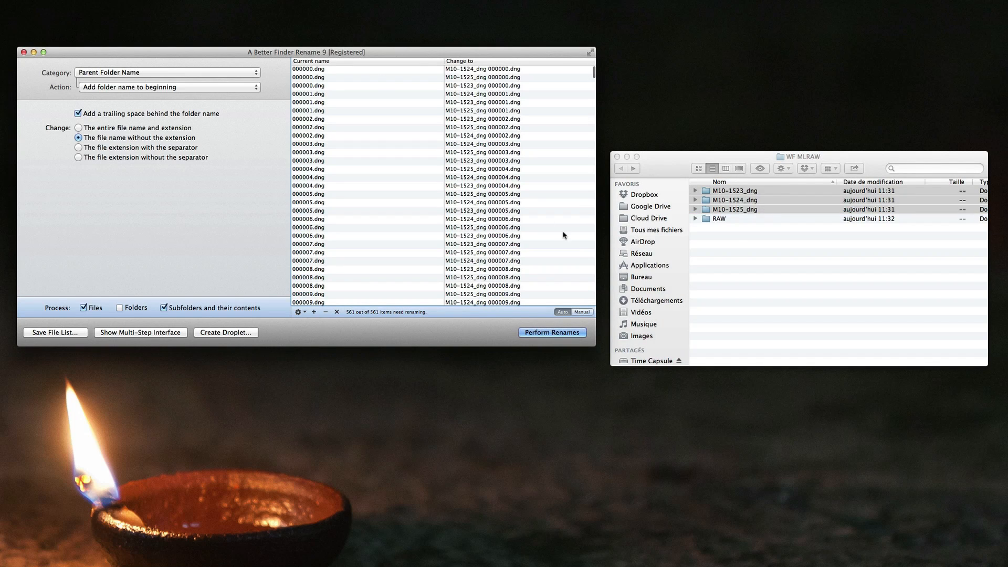
pyautogui.click(560, 334)
pyautogui.click(441, 216)
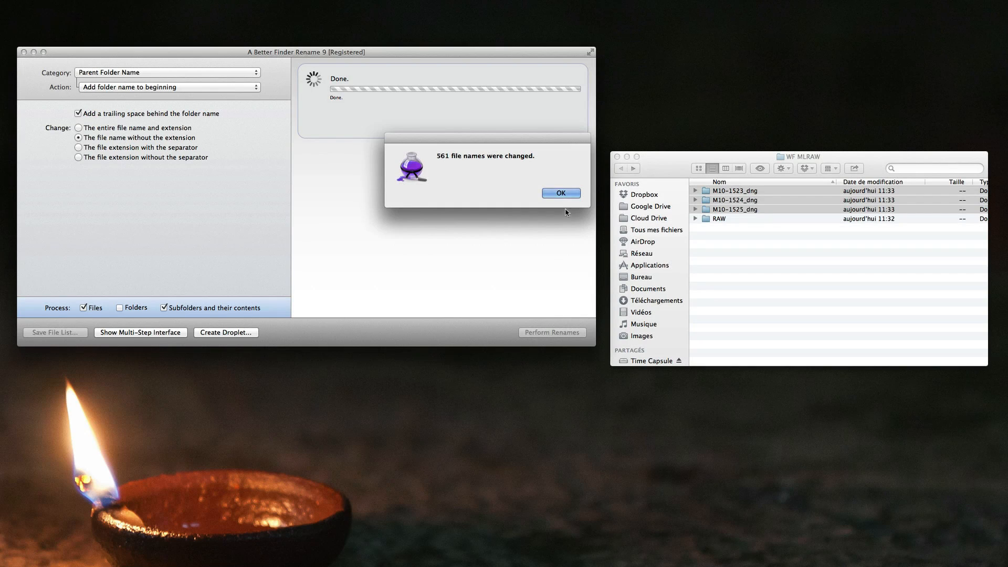
pyautogui.click(566, 194)
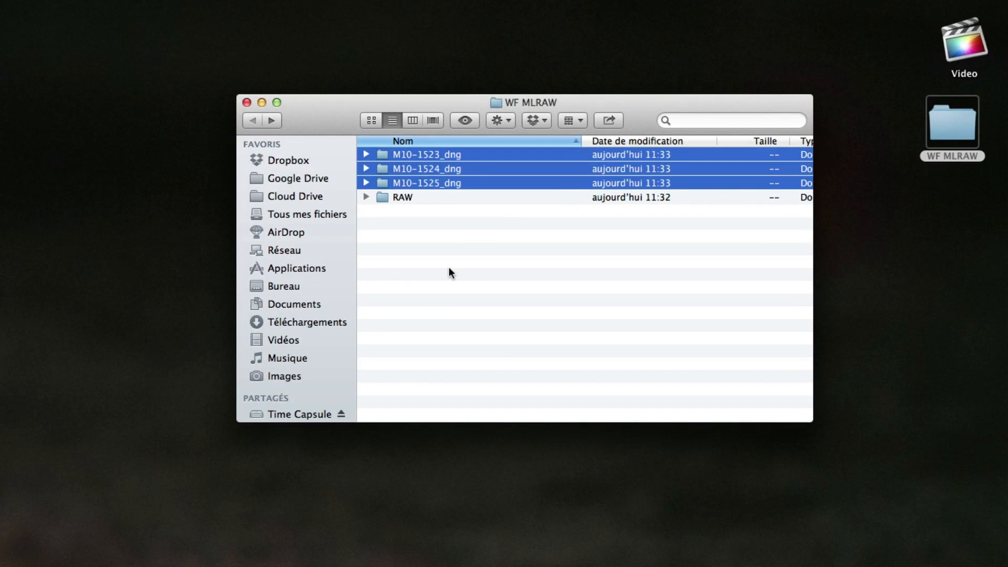
# Step: Check the renamed files in the M10-1523_dng folder and return to the WF MLRAW folder
pyautogui.click(448, 266)
pyautogui.doubleClick(436, 153)
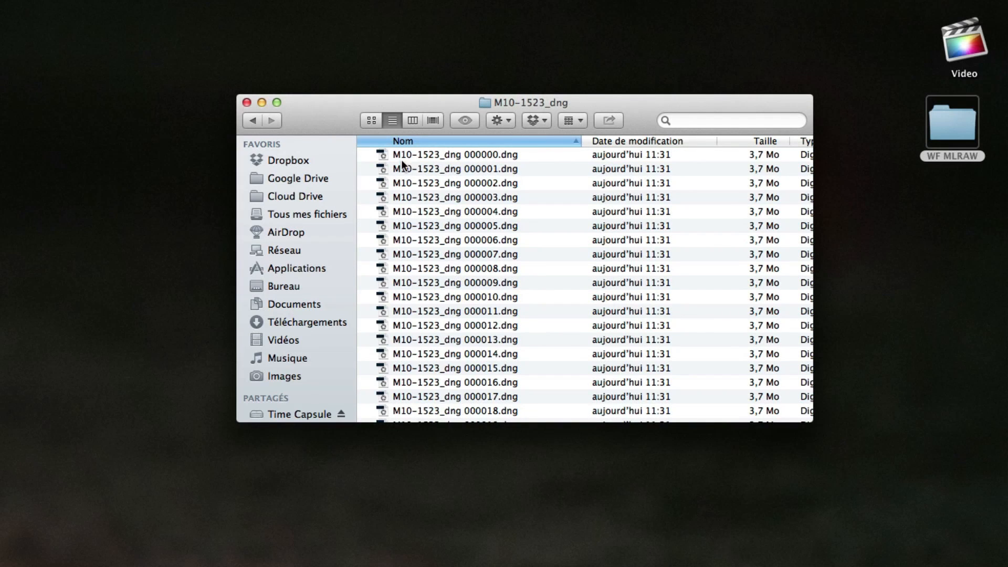
pyautogui.click(254, 122)
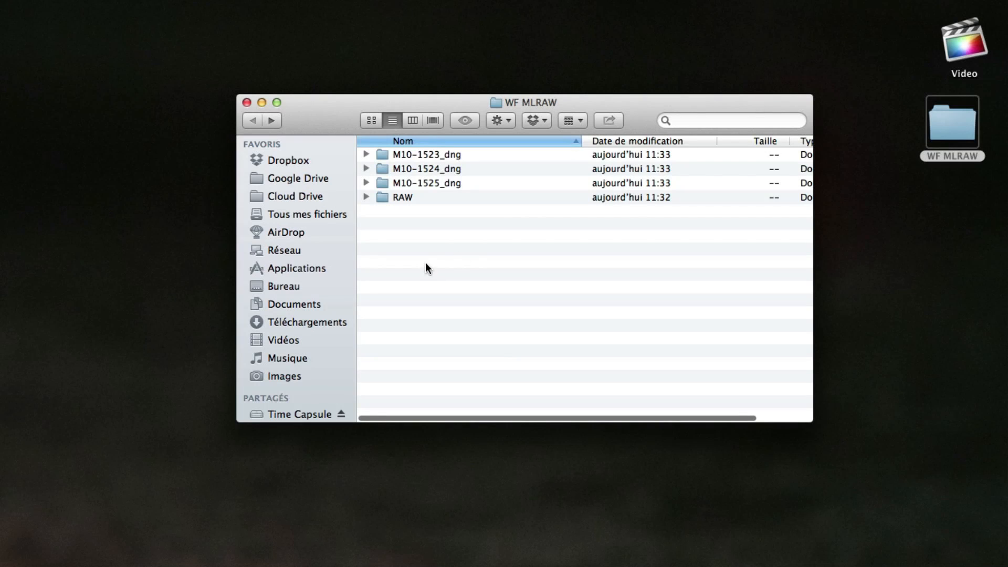
pyautogui.moveTo(335, 117); pyautogui.dragTo(298, 105)
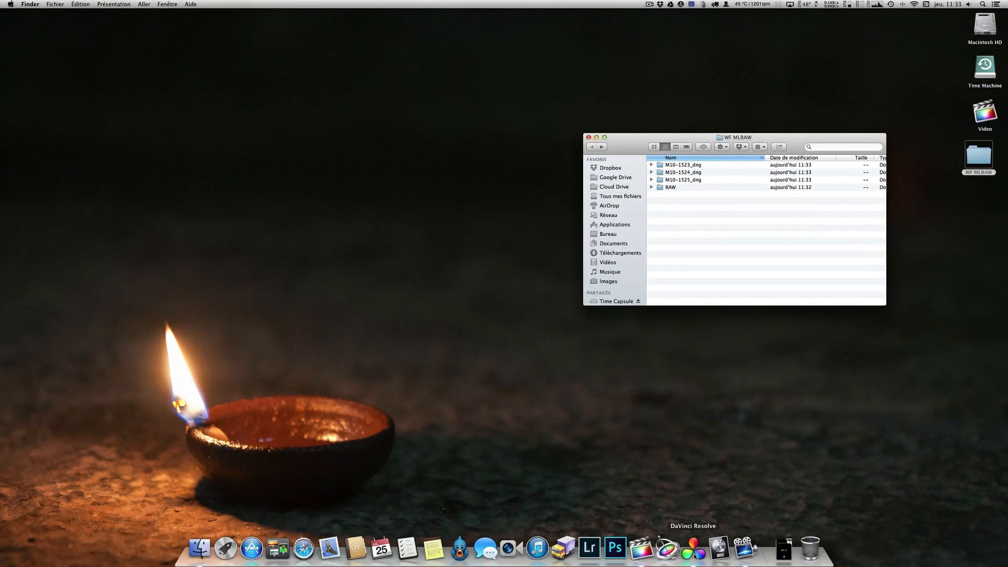
# Step: Launch DaVinci Resolve and create a new project named WF MLRAW
pyautogui.click(694, 549)
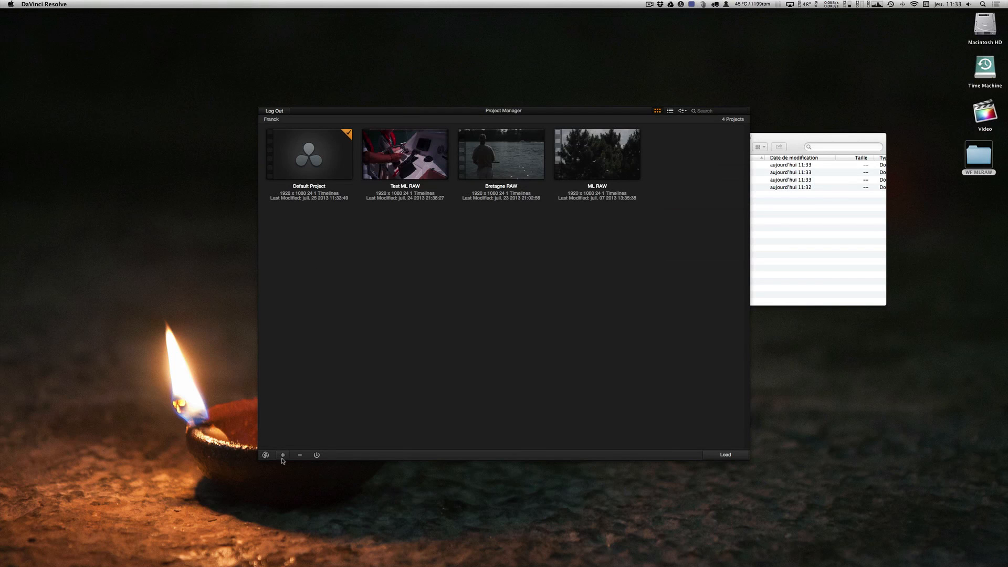
pyautogui.click(283, 456)
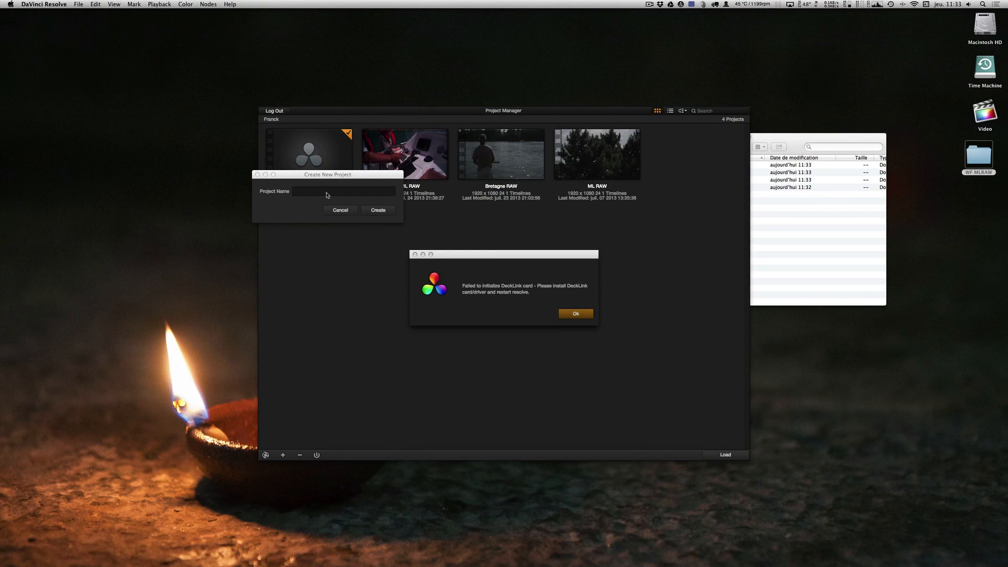
pyautogui.click(575, 313)
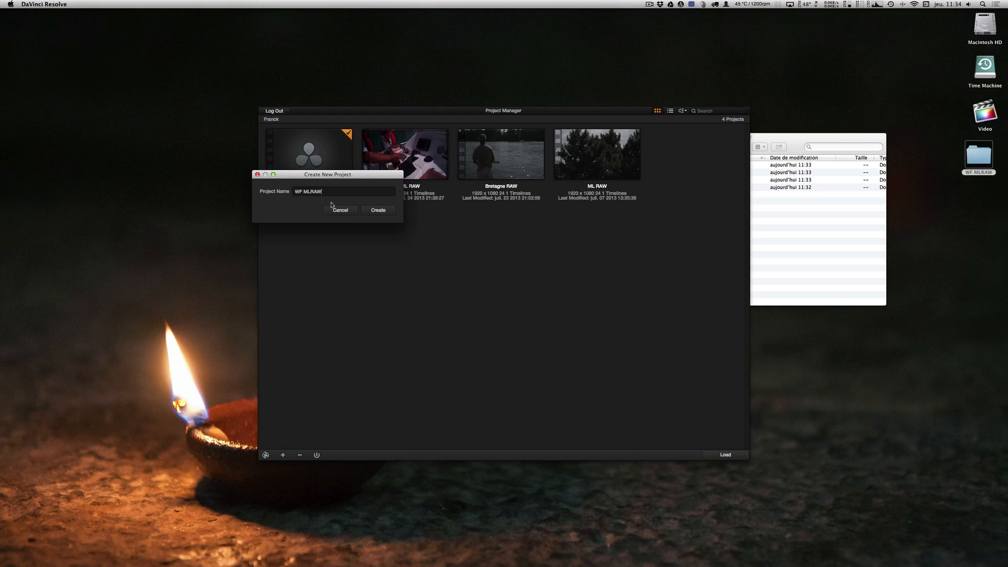
pyautogui.click(377, 211)
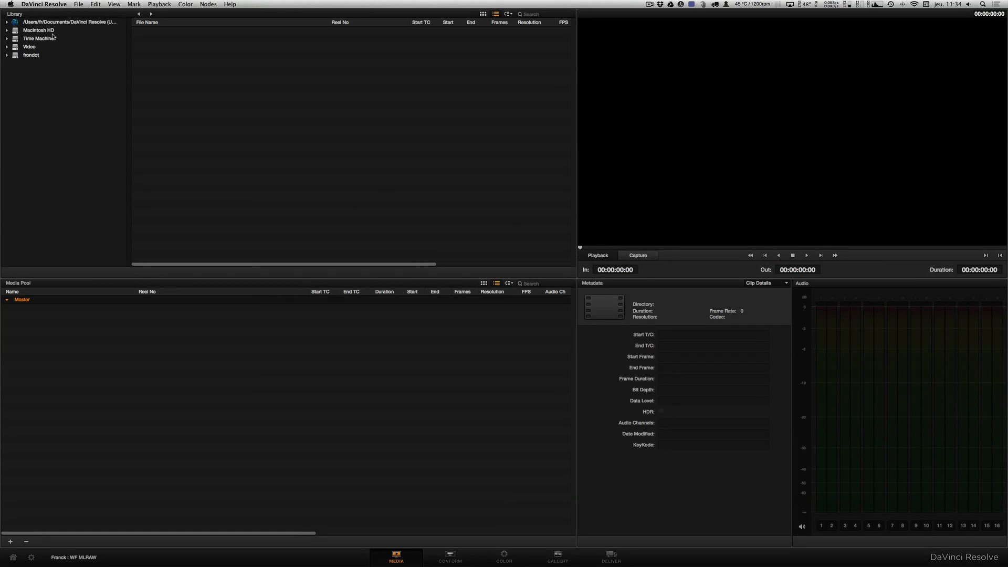
# Step: Add the M10-1523_dng, M10-1524_dng and M10-1525_dng folders from the desktop's WF MLRAW folder to the media pool
pyautogui.doubleClick(50, 31)
pyautogui.doubleClick(46, 63)
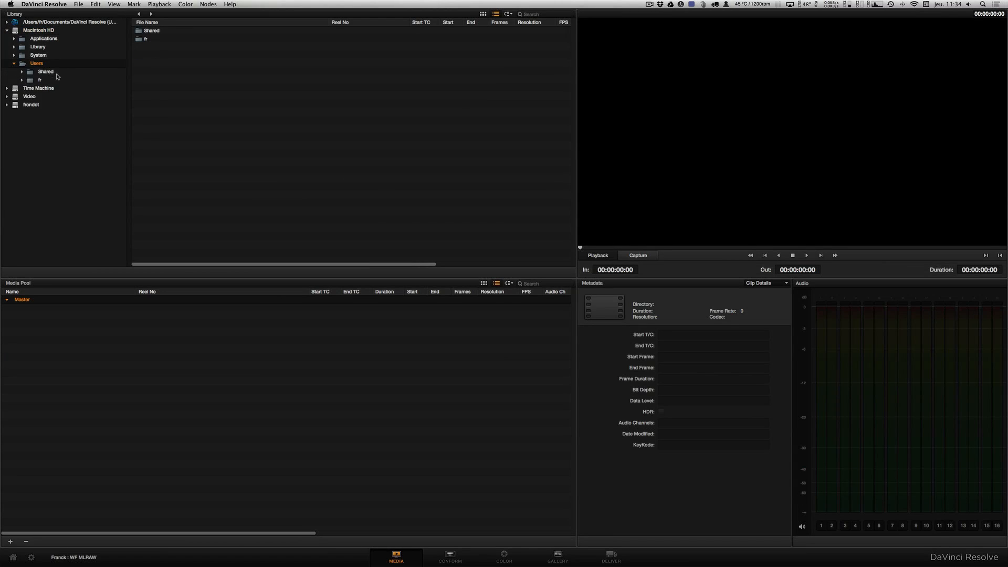
pyautogui.doubleClick(56, 80)
pyautogui.click(70, 113)
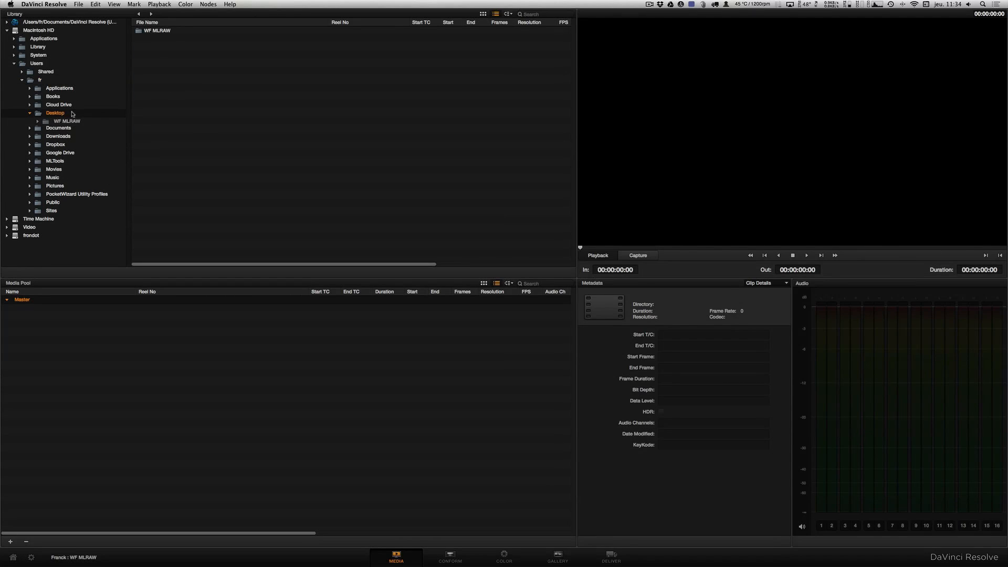
pyautogui.doubleClick(160, 31)
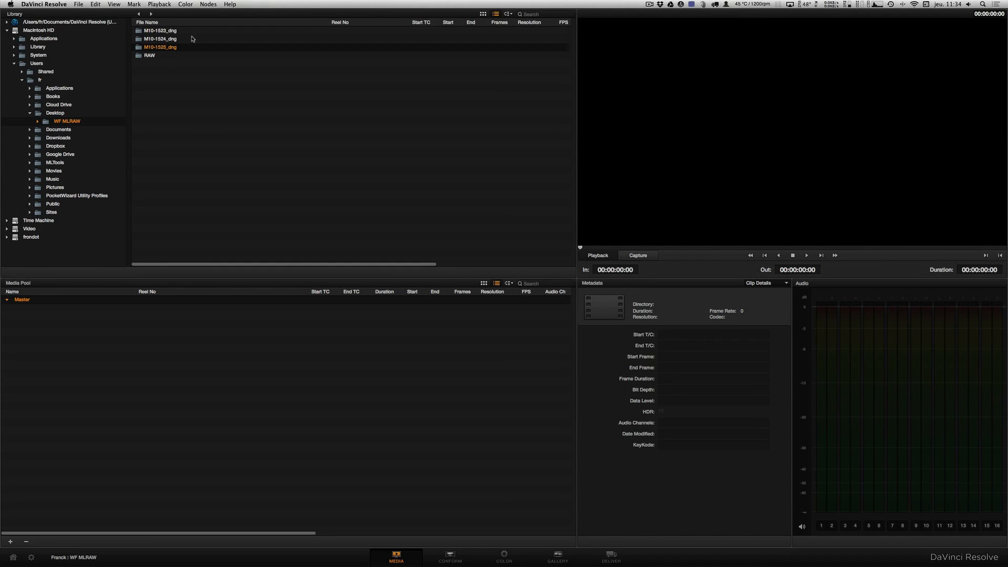
pyautogui.moveTo(192, 33); pyautogui.dragTo(278, 318)
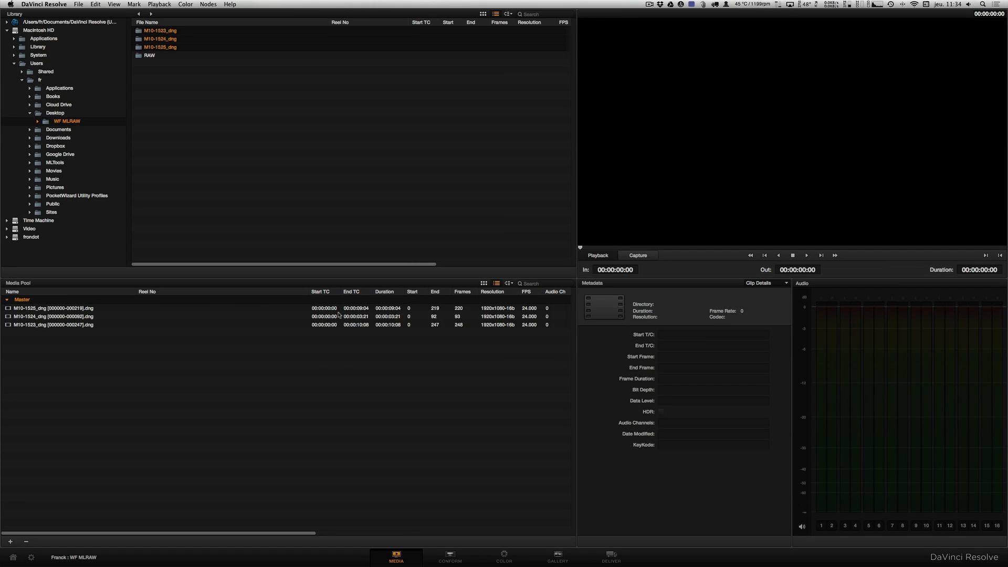
# Step: Preview the three imported DNG clips, briefly playing M10-1524_dng
pyautogui.click(420, 317)
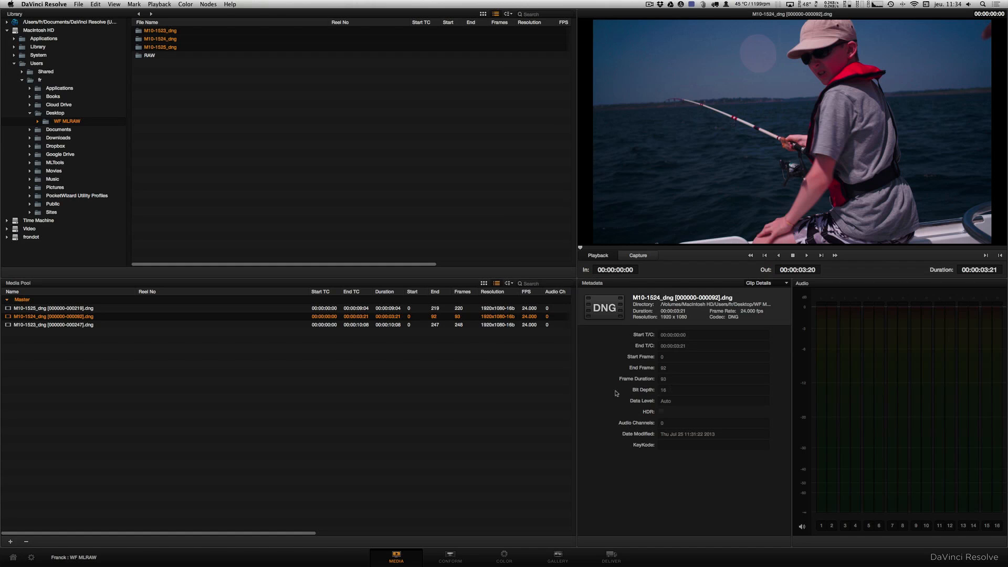
pyautogui.click(808, 256)
pyautogui.click(808, 256)
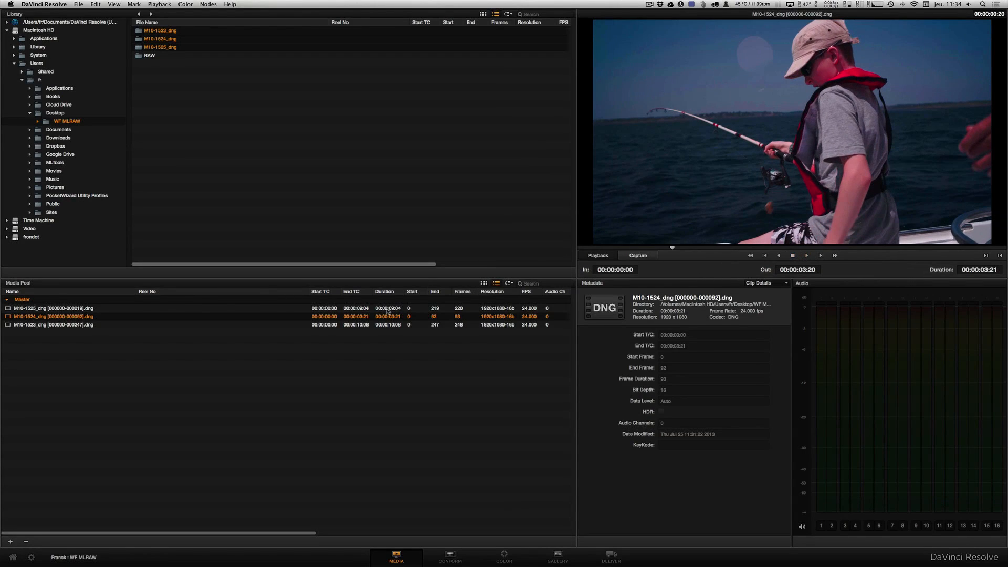
pyautogui.click(164, 309)
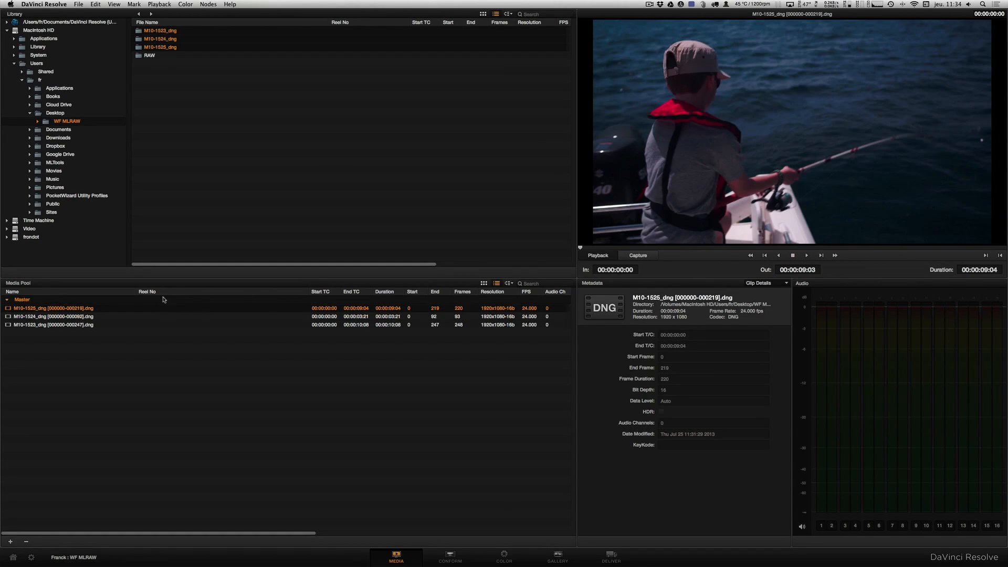
pyautogui.click(121, 325)
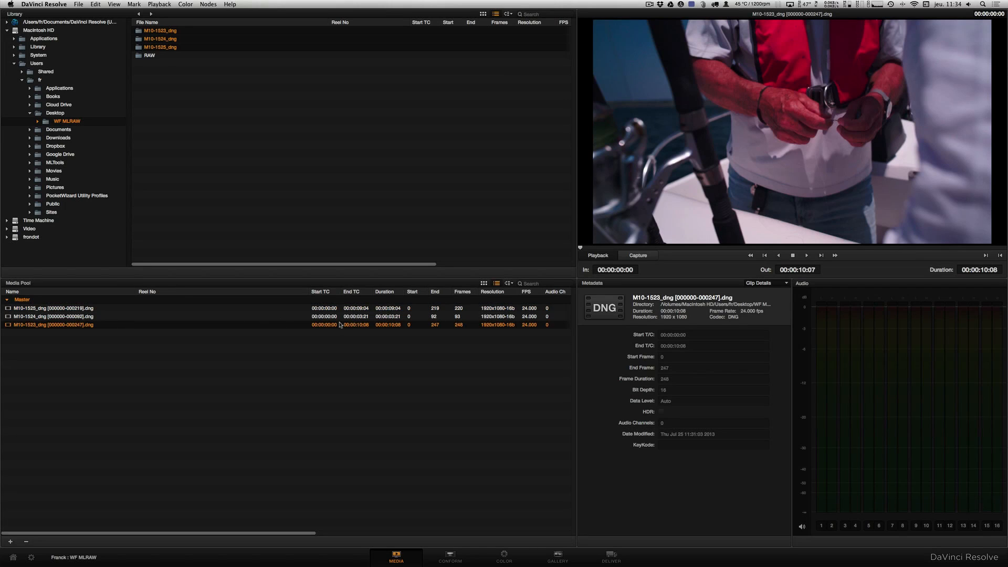
pyautogui.click(219, 361)
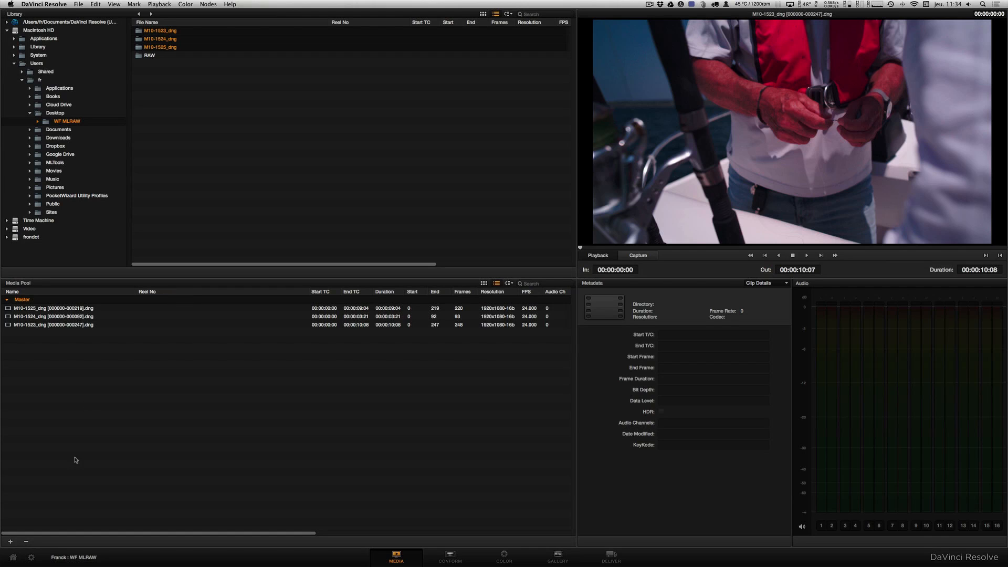
# Step: Enable reel name assistance from the source clip file pathname in the master project settings
pyautogui.click(31, 557)
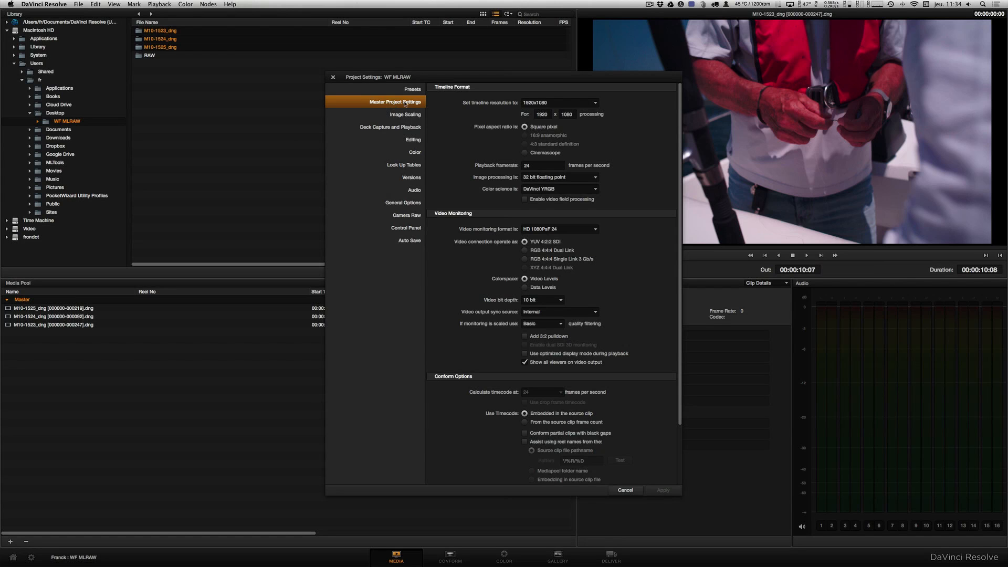
pyautogui.scroll(-3, 569, 413)
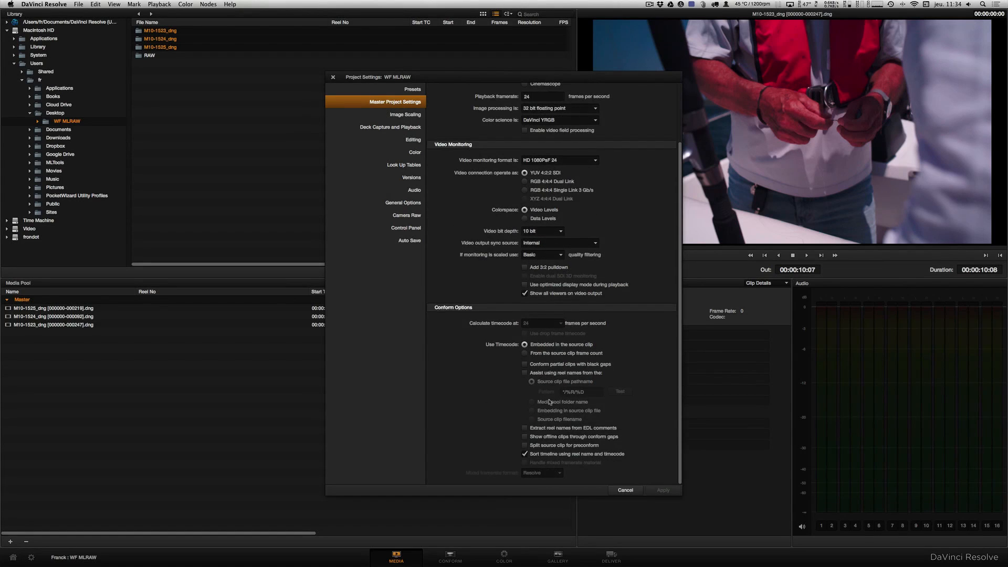
pyautogui.click(547, 374)
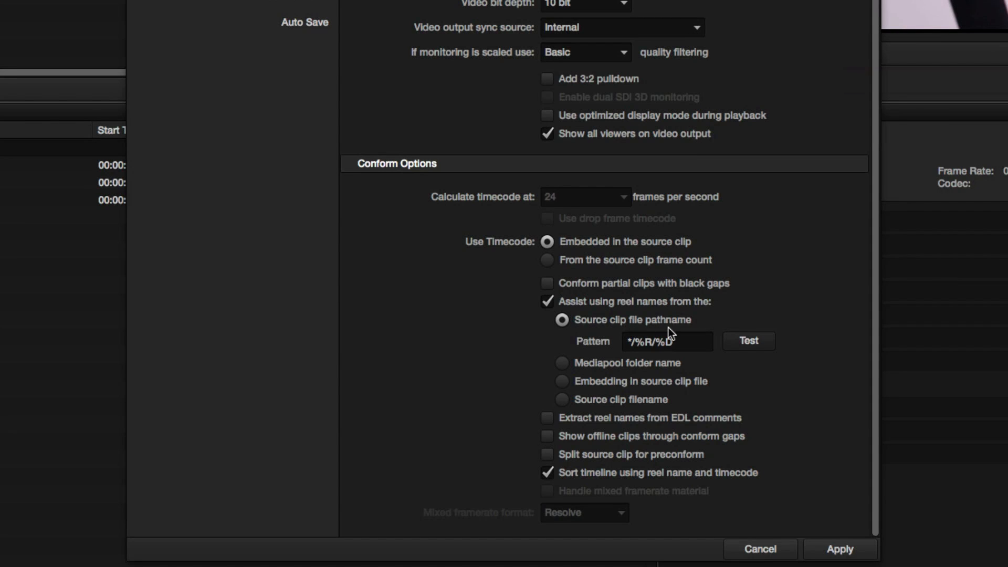
# Step: Set the reel name pattern for the source clip file pathname to */M%R_*
pyautogui.click(686, 344)
pyautogui.press('BackSpace')
pyautogui.press('BackSpace')
pyautogui.press('BackSpace')
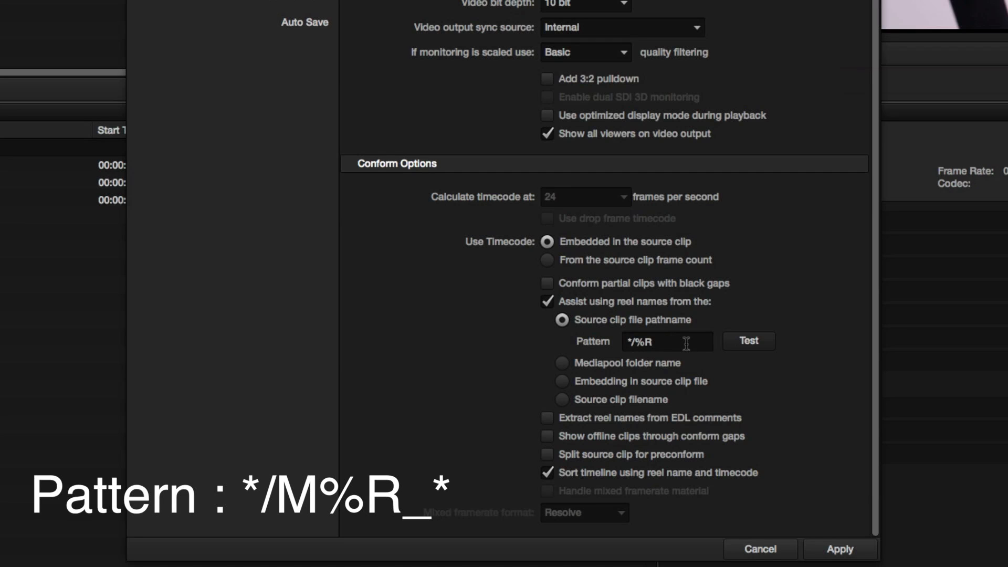
pyautogui.press('BackSpace')
pyautogui.press('BackSpace')
pyautogui.write('M')
pyautogui.write('%R_')
pyautogui.write('*')
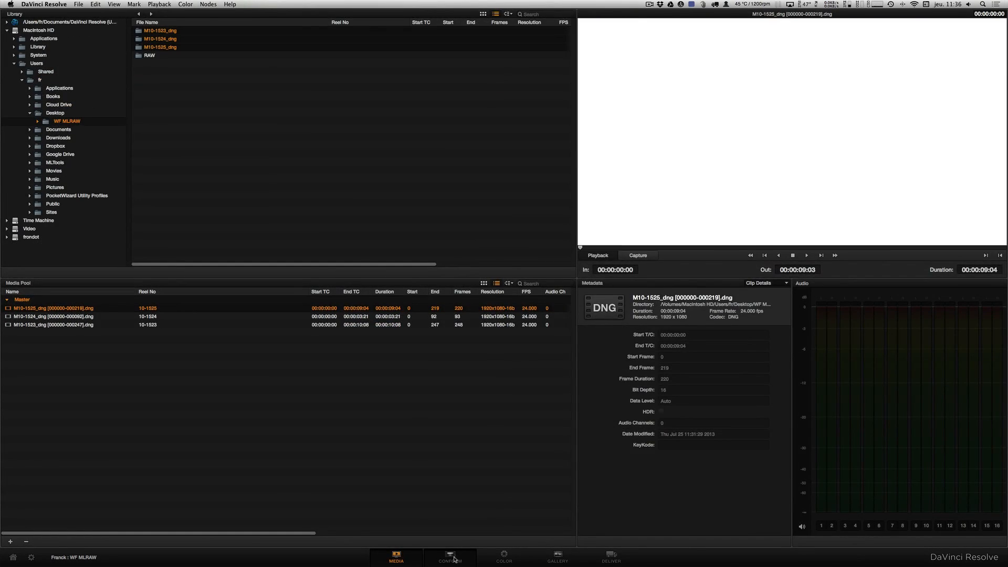
# Step: View the master timeline on the Conform page, go to the Color page and look through its three clips, ending on clip 01
pyautogui.click(450, 556)
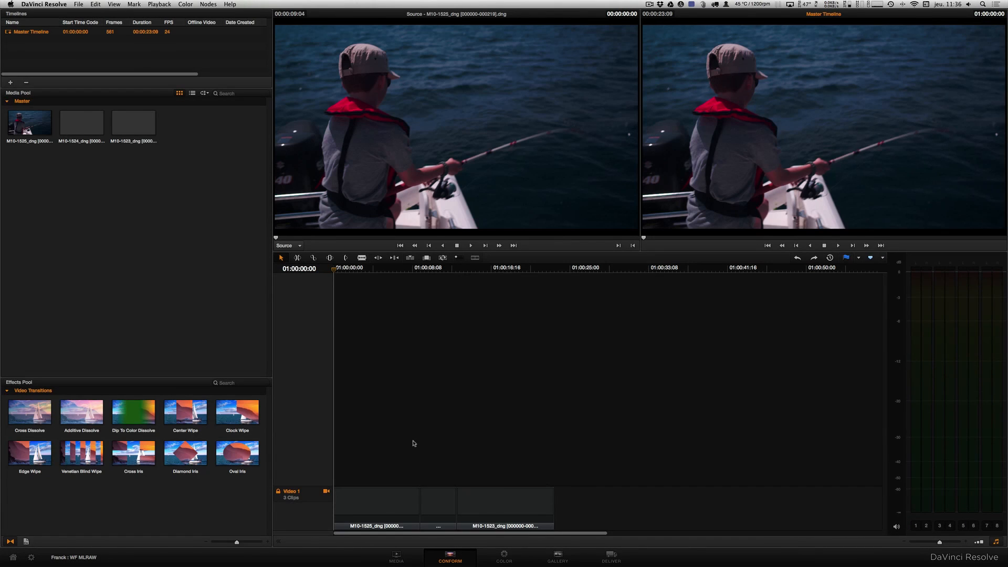
pyautogui.click(505, 557)
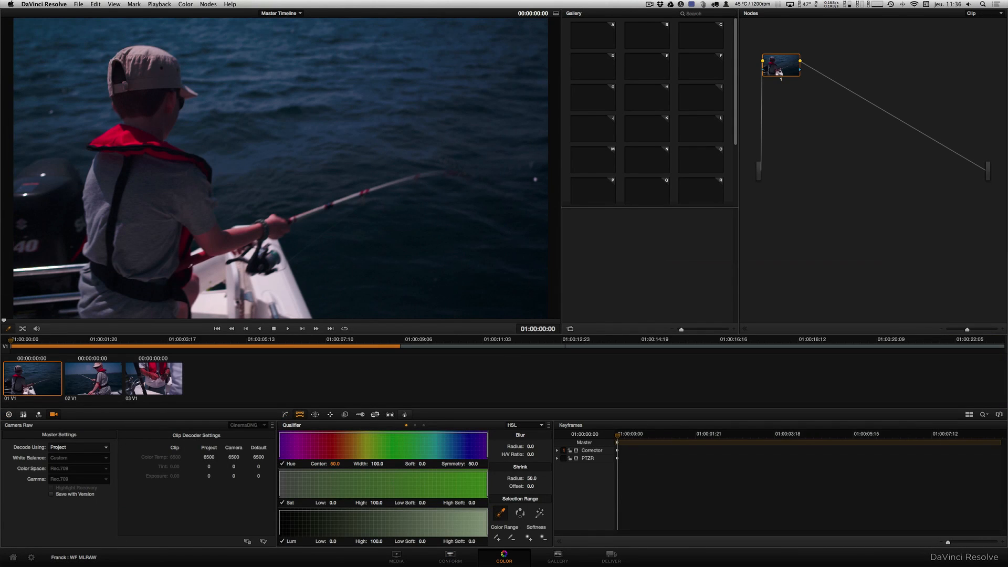
pyautogui.click(93, 379)
pyautogui.click(137, 383)
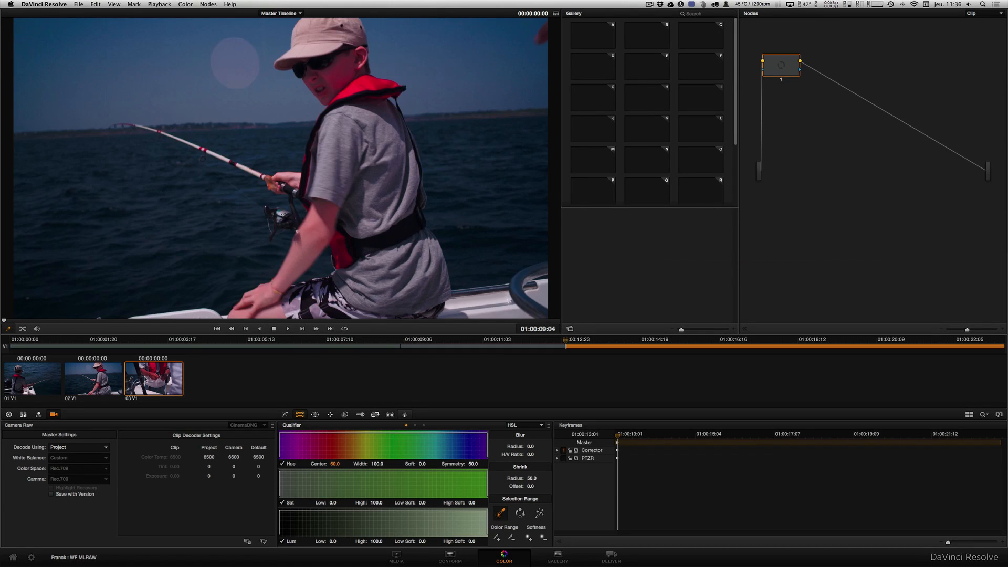
pyautogui.click(47, 383)
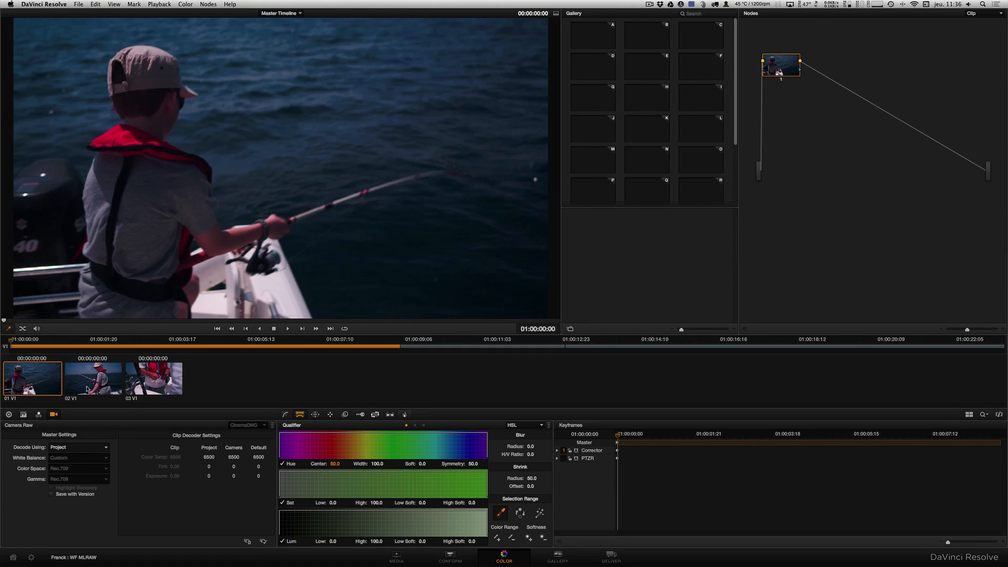
# Step: Decode clip 01 using Clip settings, with BMD Film as color space and gamma and Highlight Recovery enabled
pyautogui.click(104, 449)
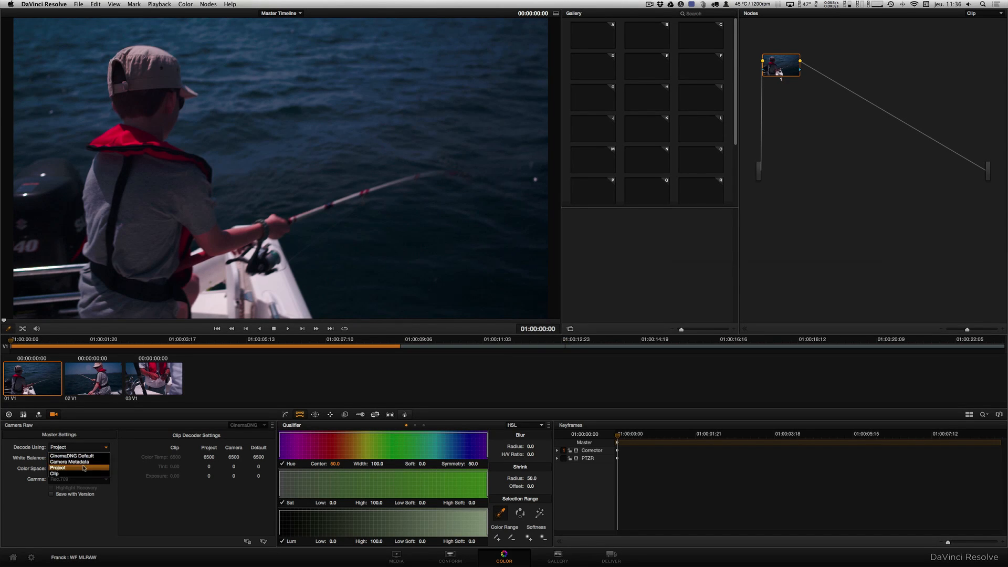
pyautogui.click(82, 473)
pyautogui.click(105, 469)
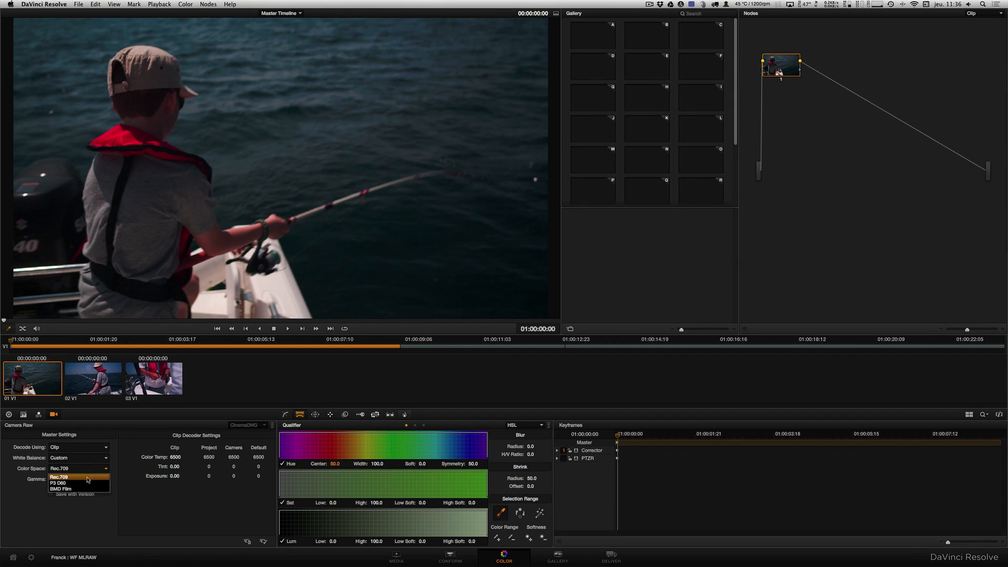
pyautogui.click(83, 490)
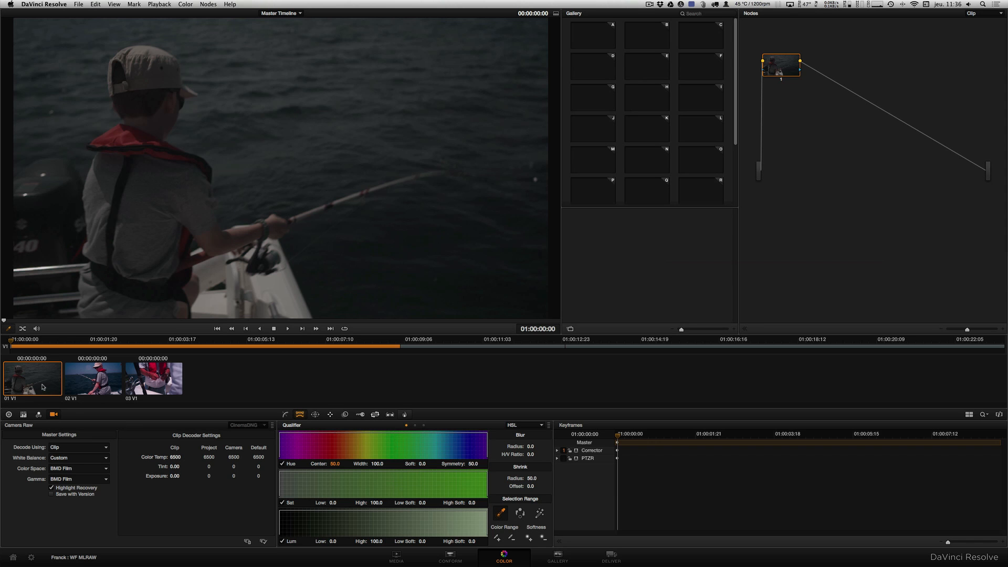
# Step: Grab a still of clip 01 and add its correction to clips 02 and 03
pyautogui.rightClick(103, 276)
pyautogui.click(126, 272)
pyautogui.click(94, 390)
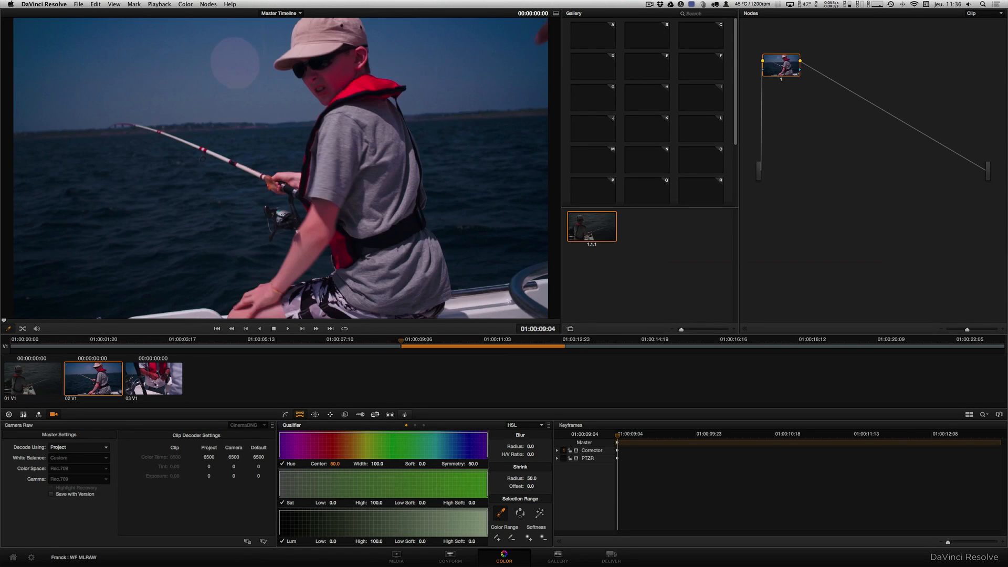
pyautogui.keyDown('shift'); pyautogui.click(155, 385); pyautogui.keyUp('shift')
pyautogui.rightClick(591, 231)
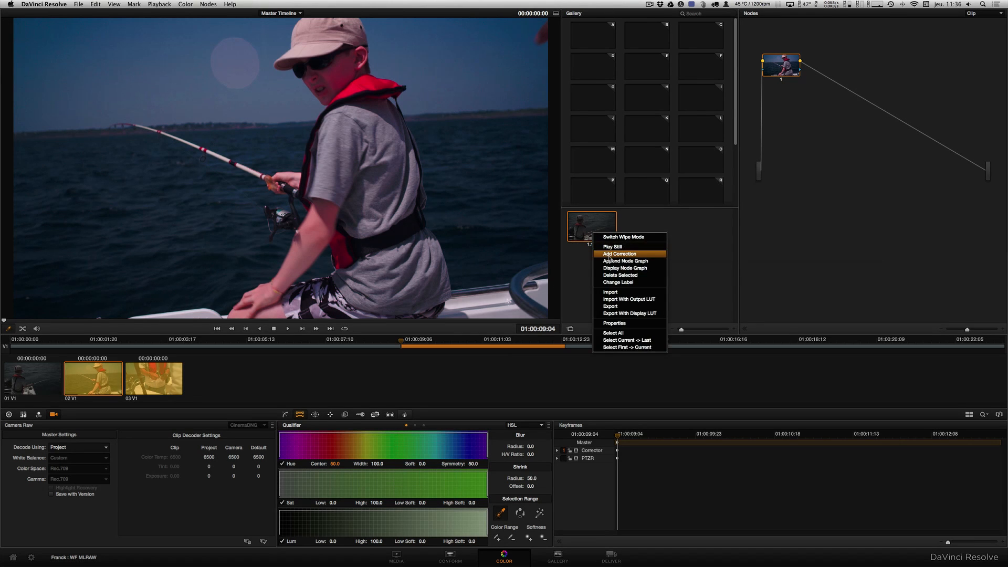
pyautogui.click(614, 251)
# Step: Check the copied Camera Raw settings on each of the three timeline clips
pyautogui.click(152, 383)
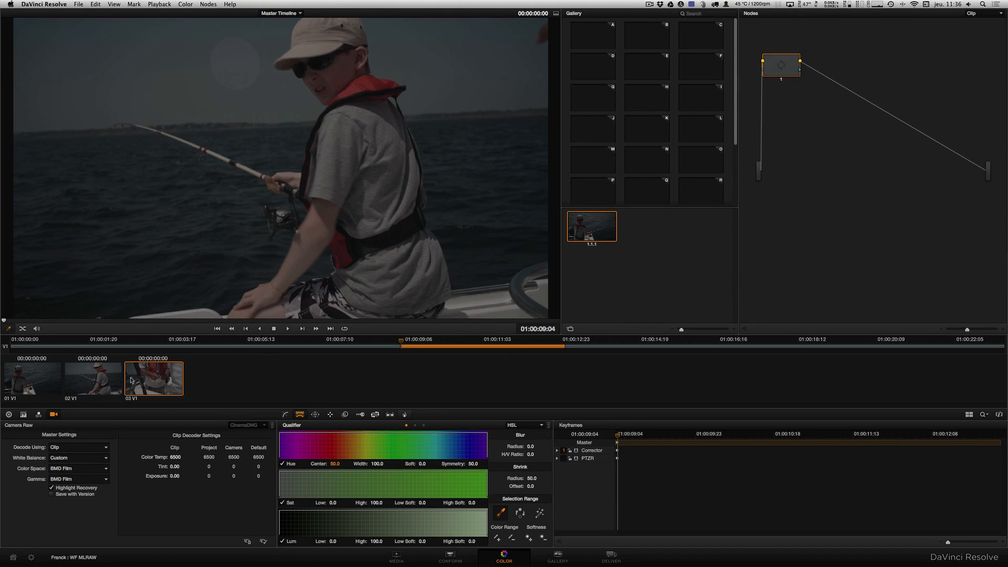
pyautogui.click(37, 382)
pyautogui.click(90, 380)
pyautogui.click(154, 379)
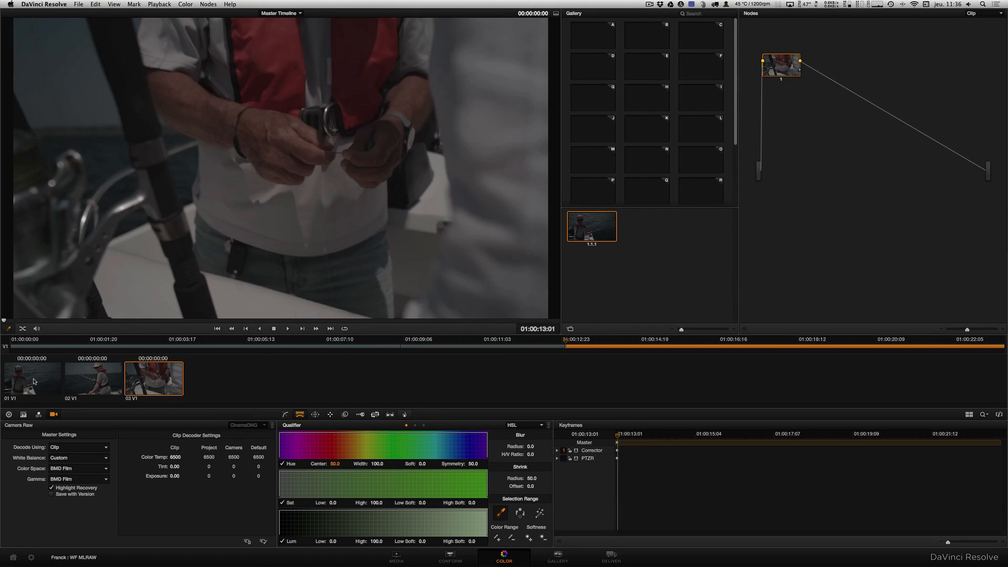
# Step: Apply the CineSpace 3D LUT Hunters_5D3_LUT_beta to the node of clip 01
pyautogui.click(32, 379)
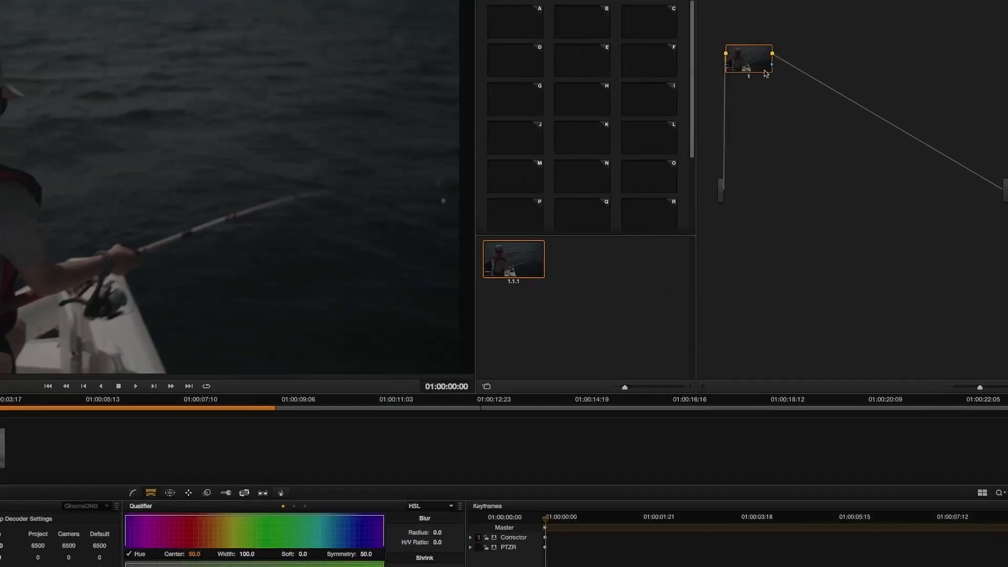
pyautogui.rightClick(790, 72)
pyautogui.moveTo(811, 127)
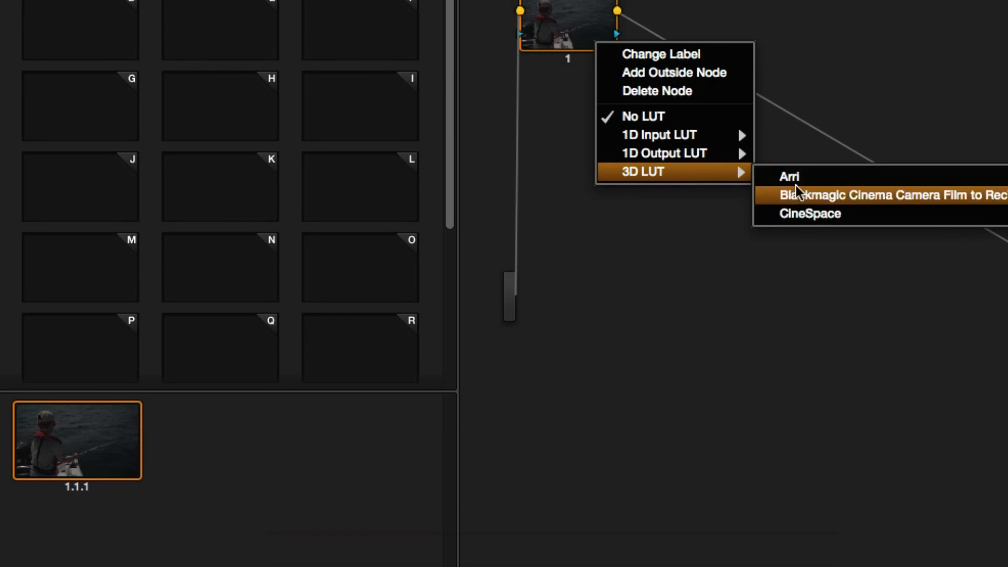
pyautogui.moveTo(809, 208)
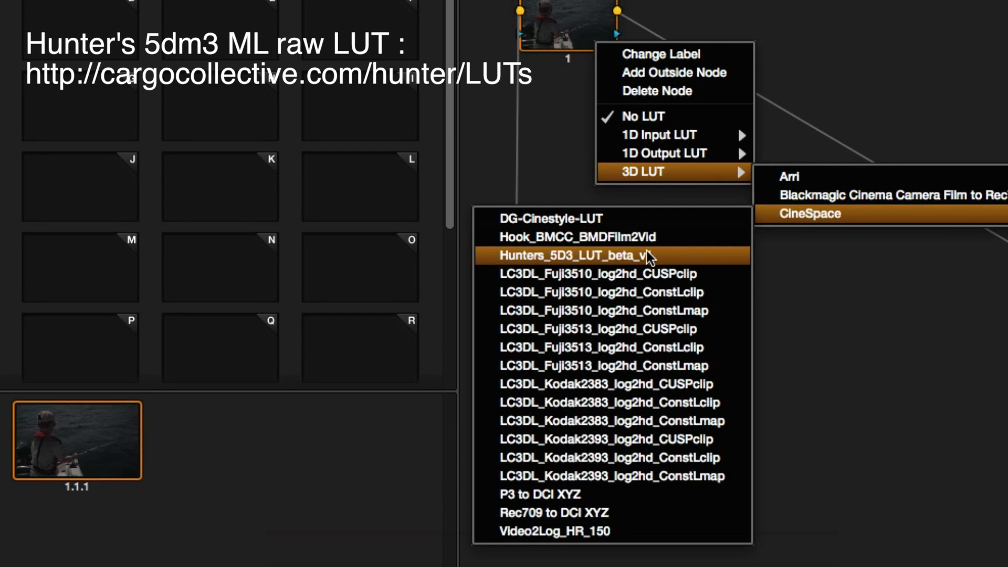
pyautogui.click(629, 256)
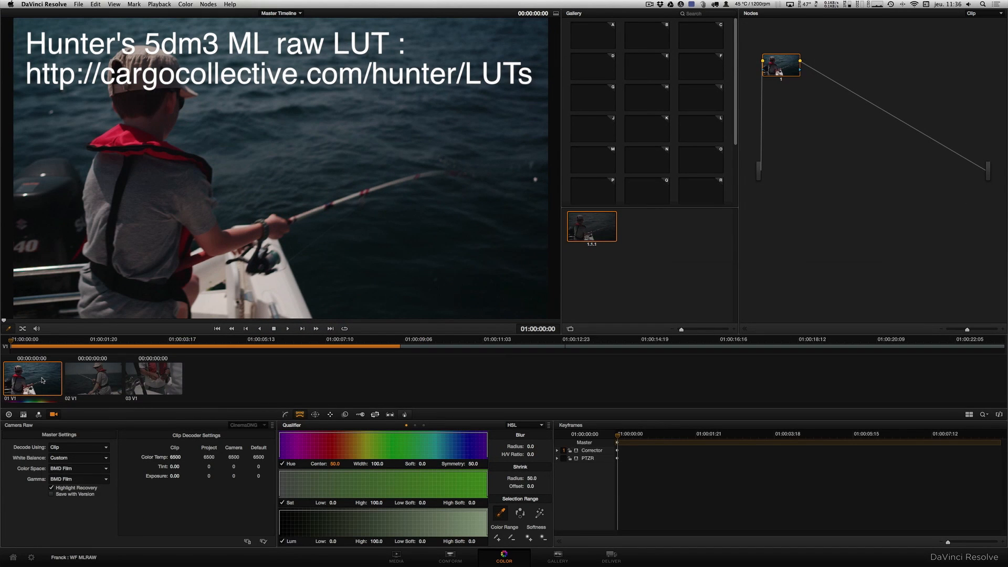
# Step: Grab a new still of clip 01 with its LUT and add its correction to clips 02 and 03
pyautogui.rightClick(109, 237)
pyautogui.click(174, 235)
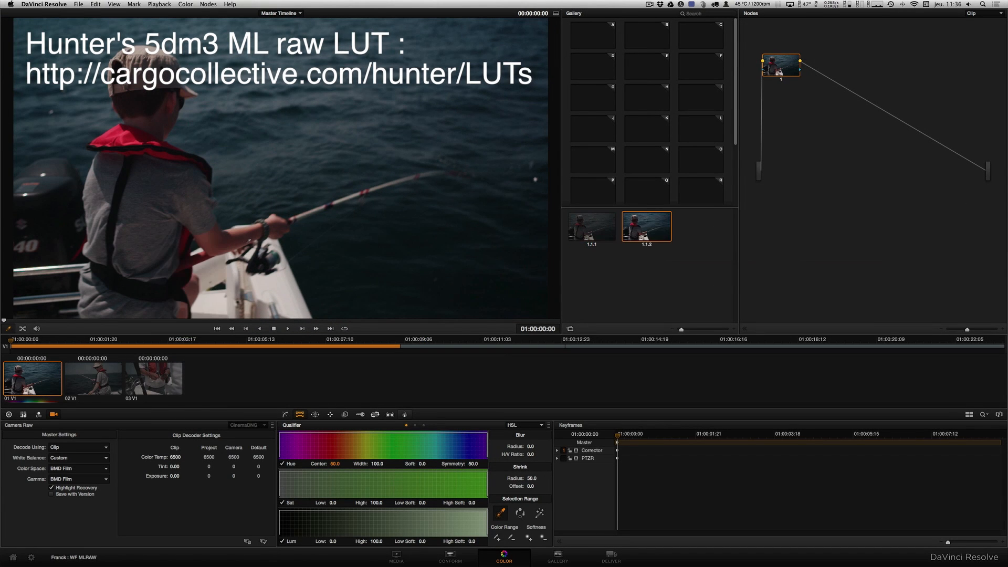
pyautogui.click(79, 383)
pyautogui.keyDown('shift'); pyautogui.click(152, 380); pyautogui.keyUp('shift')
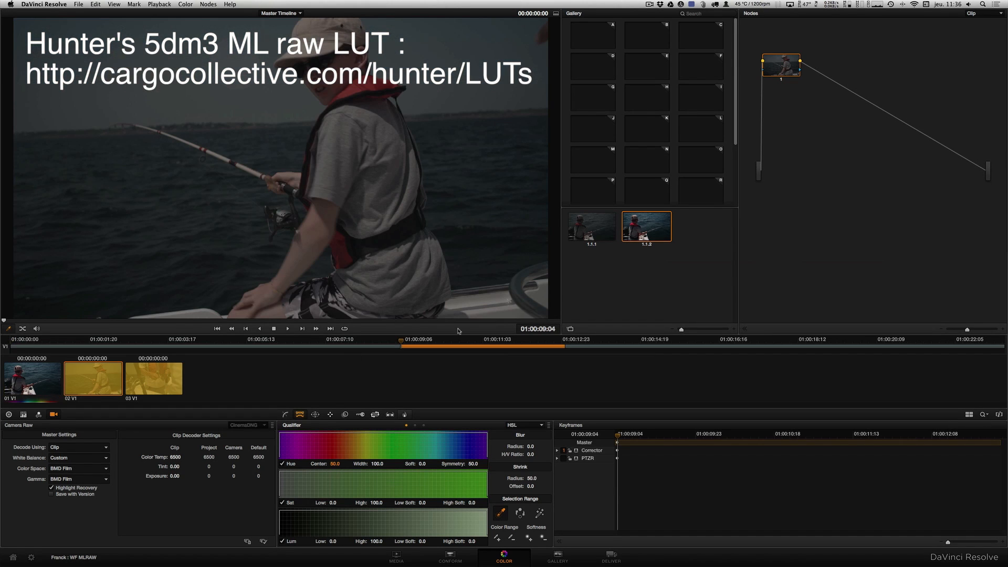
pyautogui.rightClick(654, 230)
pyautogui.click(682, 251)
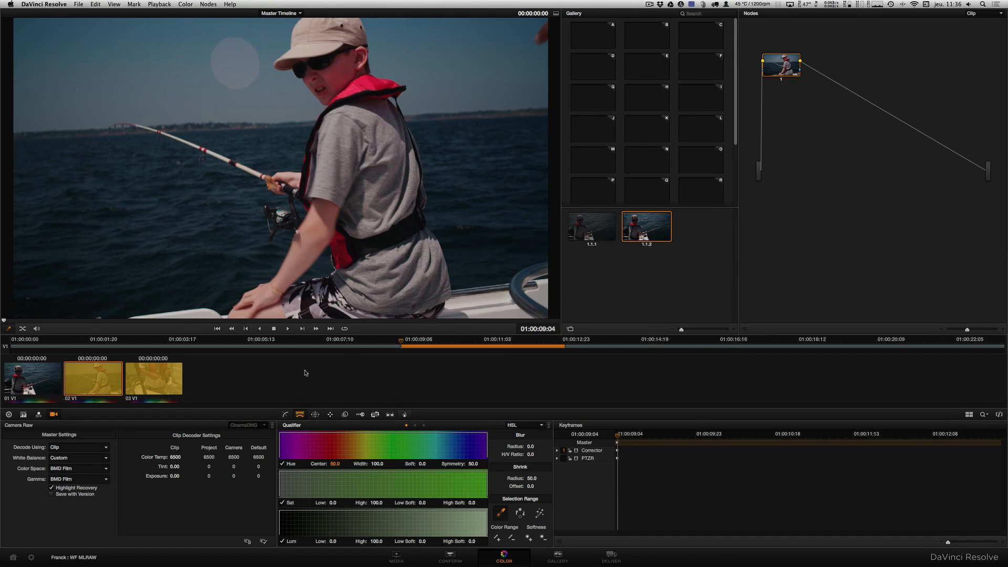
# Step: Compare the LUT look on each of the three timeline clips
pyautogui.click(55, 388)
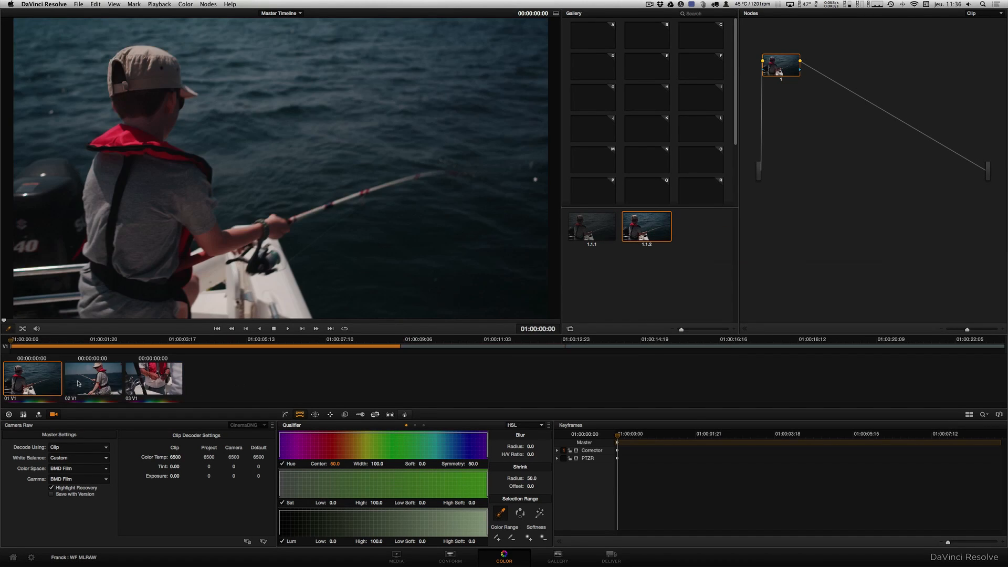
pyautogui.click(82, 383)
pyautogui.click(152, 379)
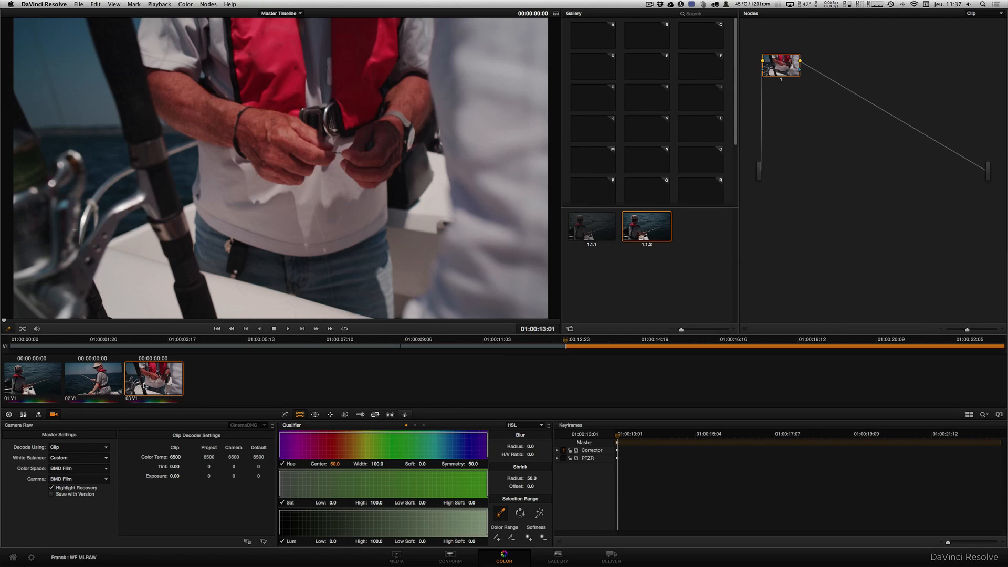
pyautogui.click(87, 389)
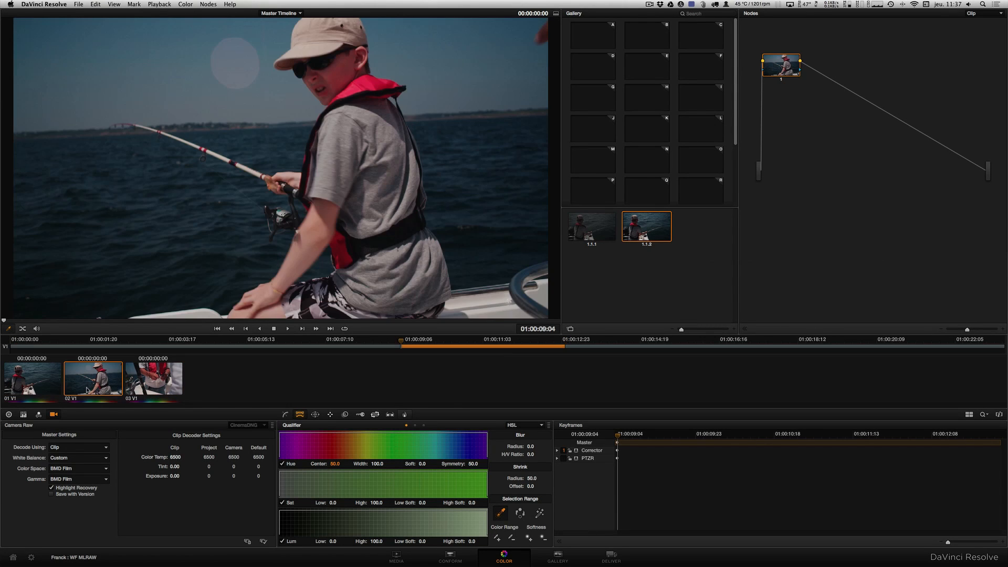
pyautogui.click(45, 389)
pyautogui.click(82, 386)
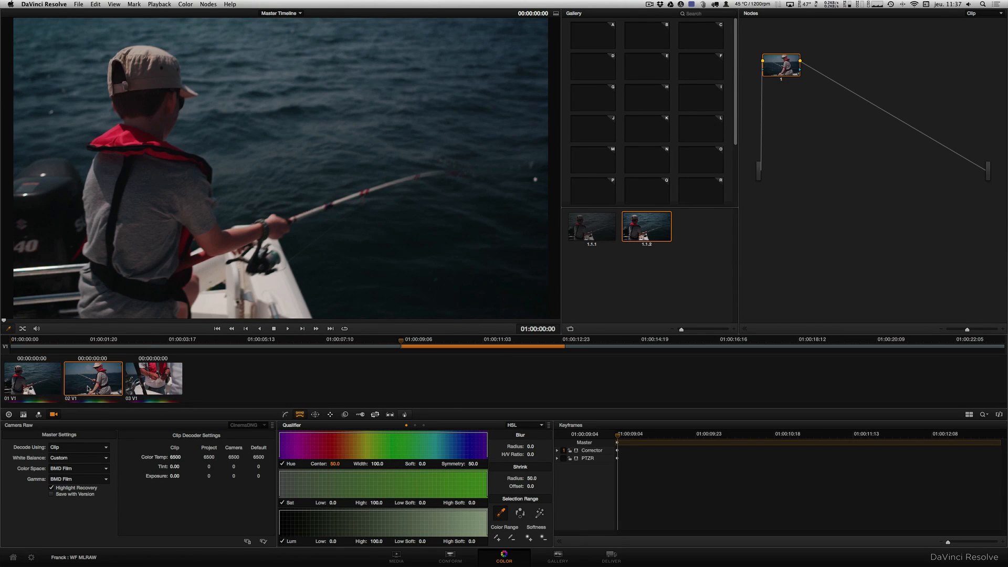
pyautogui.click(160, 381)
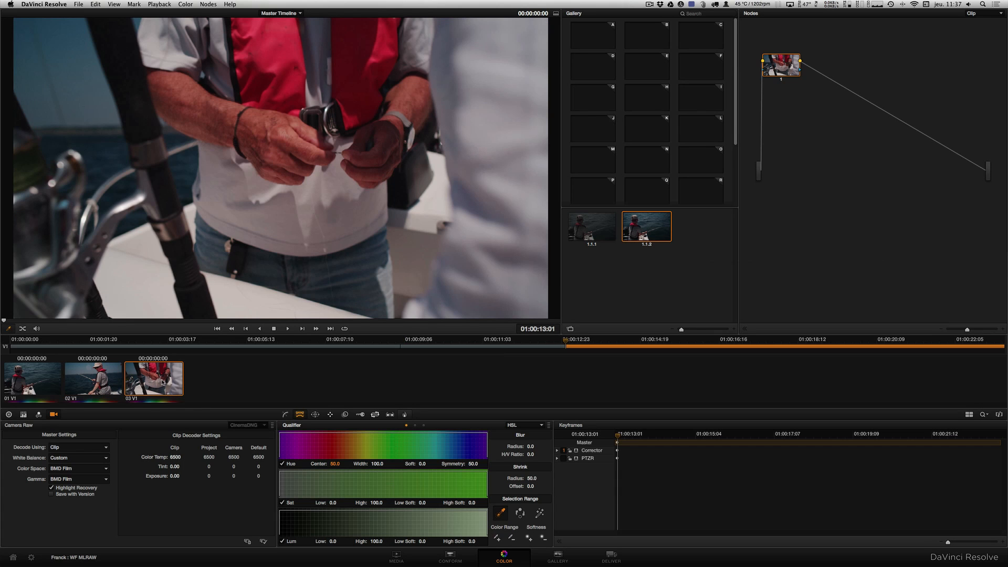
pyautogui.click(36, 378)
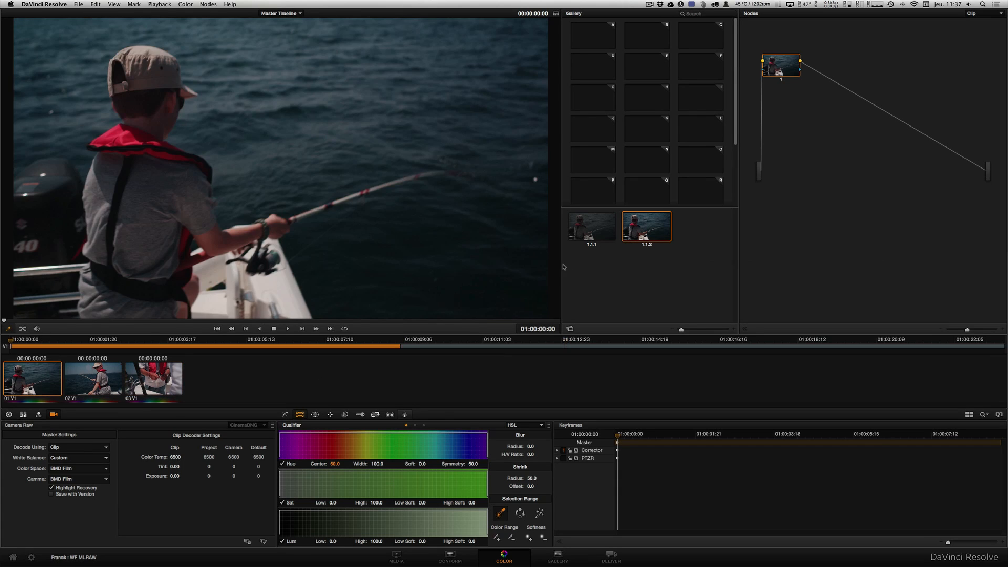
# Step: Check which CineSpace 3D LUT is assigned to the node of clip 01
pyautogui.rightClick(790, 72)
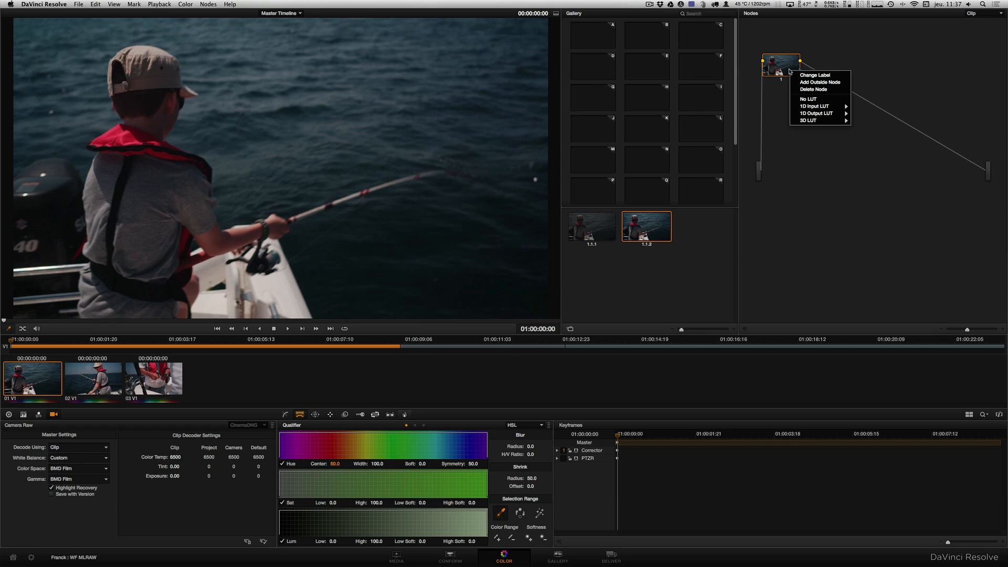
pyautogui.moveTo(814, 121)
pyautogui.moveTo(866, 140)
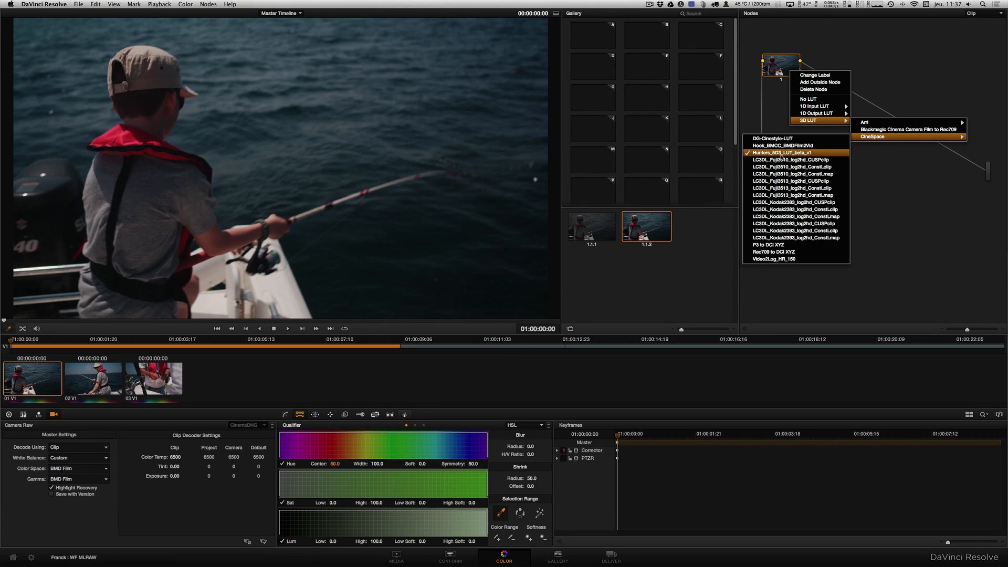
pyautogui.click(892, 156)
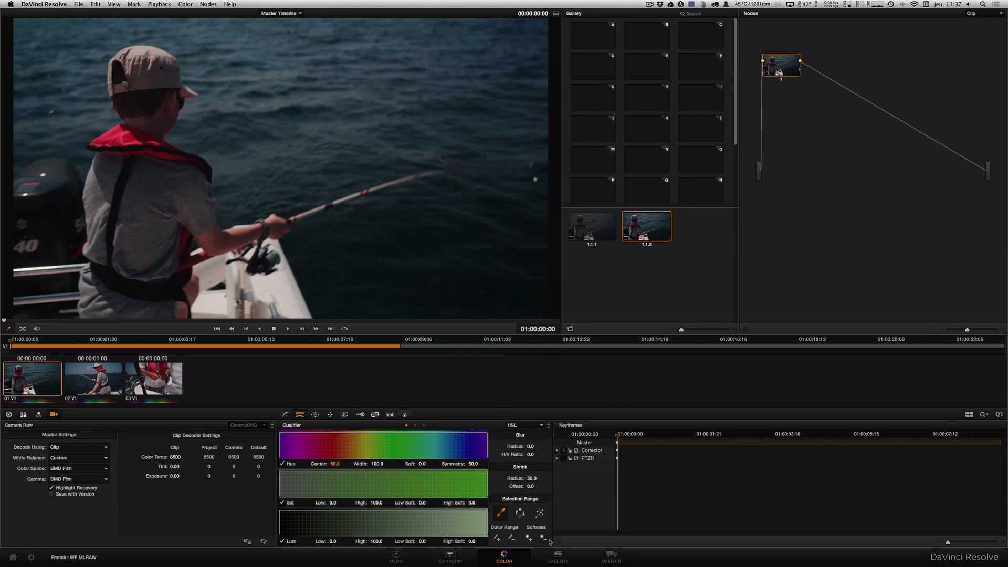
# Step: Go to the Deliver page and set the render destination to the proxies folder inside WF MLRAW
pyautogui.click(614, 560)
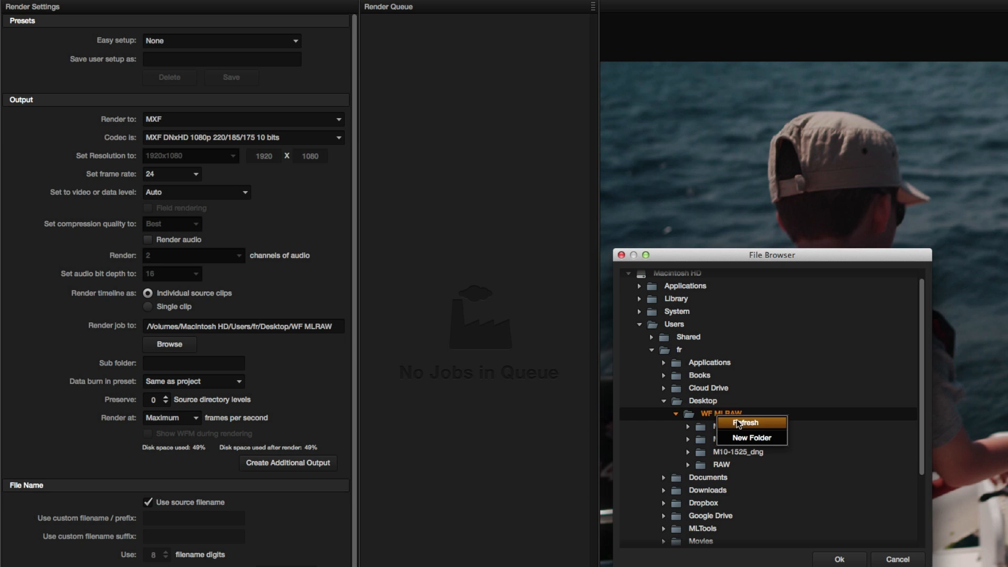
pyautogui.click(738, 423)
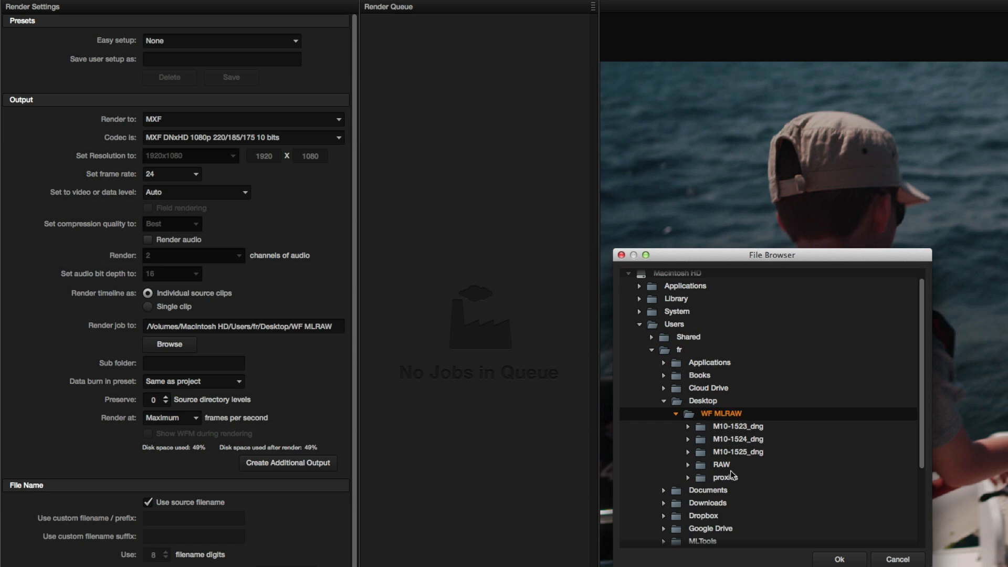
pyautogui.click(733, 477)
pyautogui.click(842, 560)
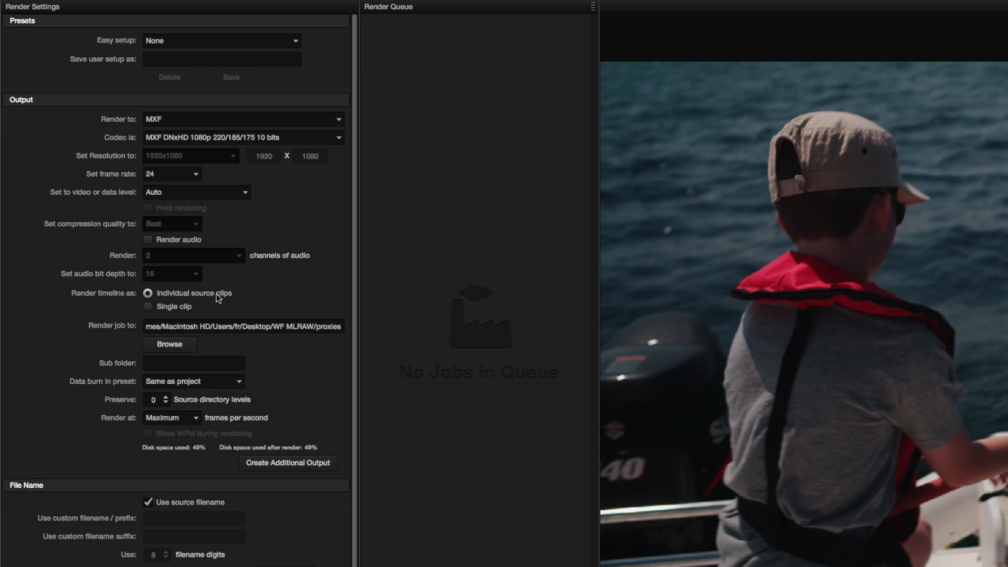
# Step: Choose the Export to Final Cut Pro render preset and set the codec to QuickTime Apple ProRes 422 (LT)
pyautogui.click(238, 40)
pyautogui.click(219, 72)
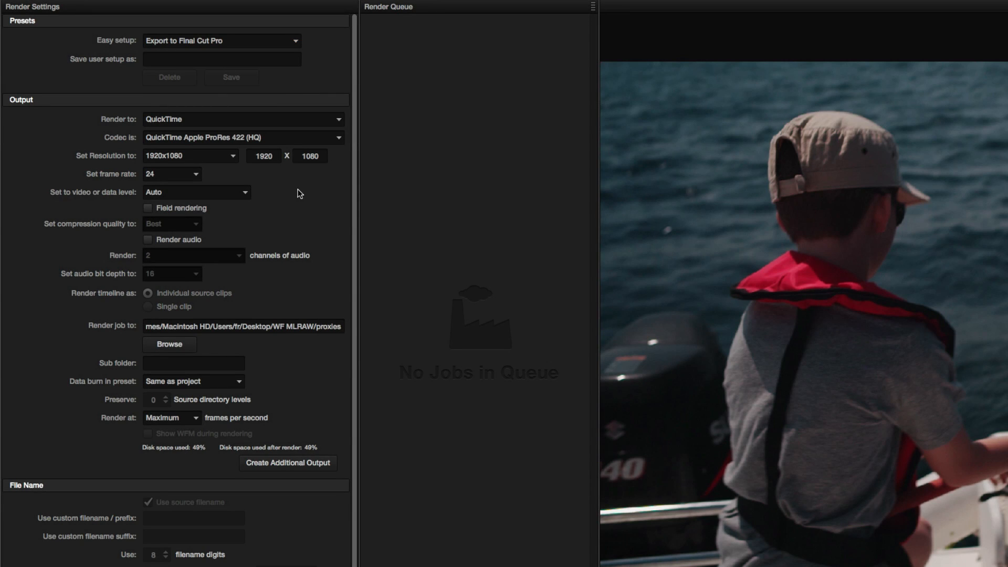
pyautogui.click(331, 140)
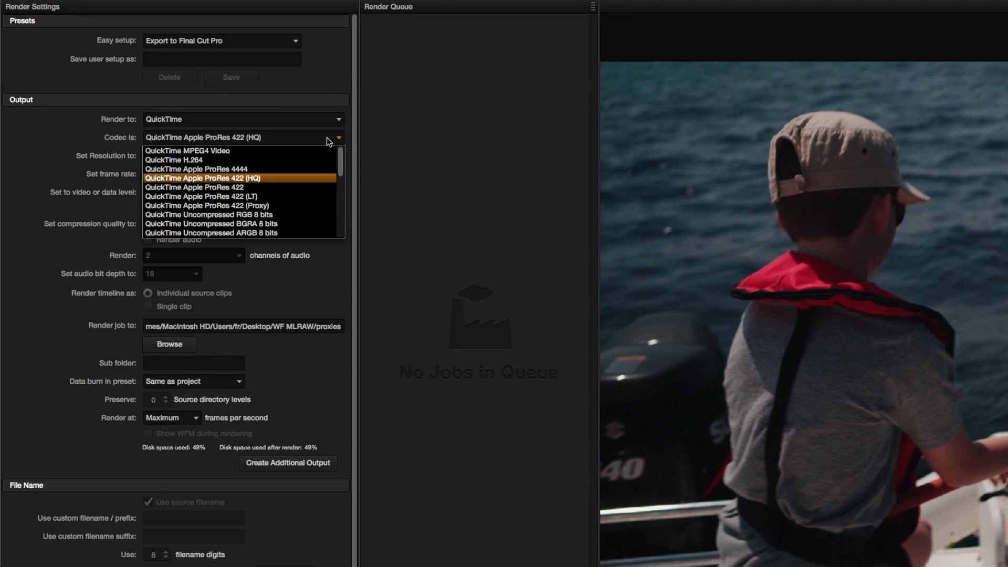
pyautogui.click(262, 196)
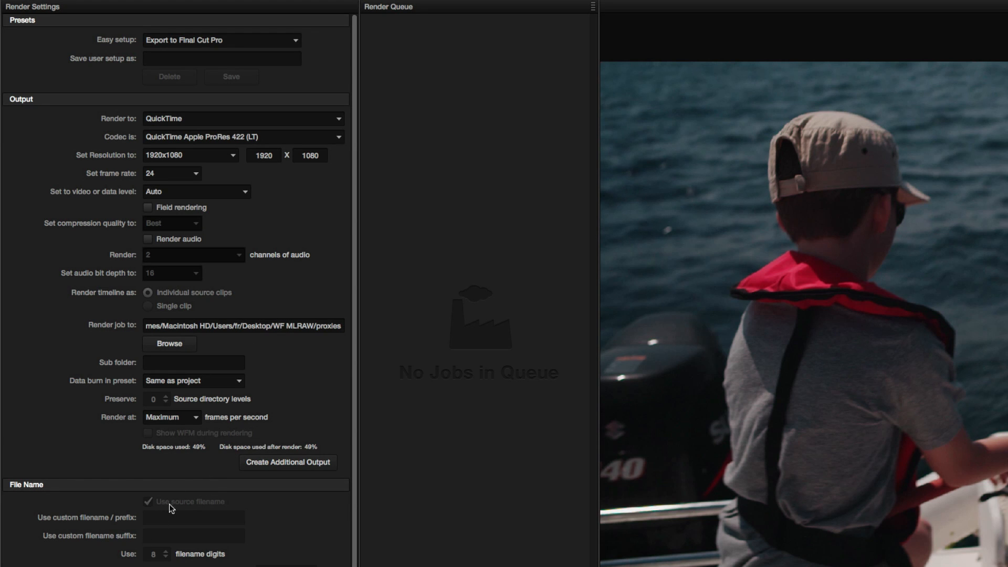
pyautogui.scroll(-4, 175, 315)
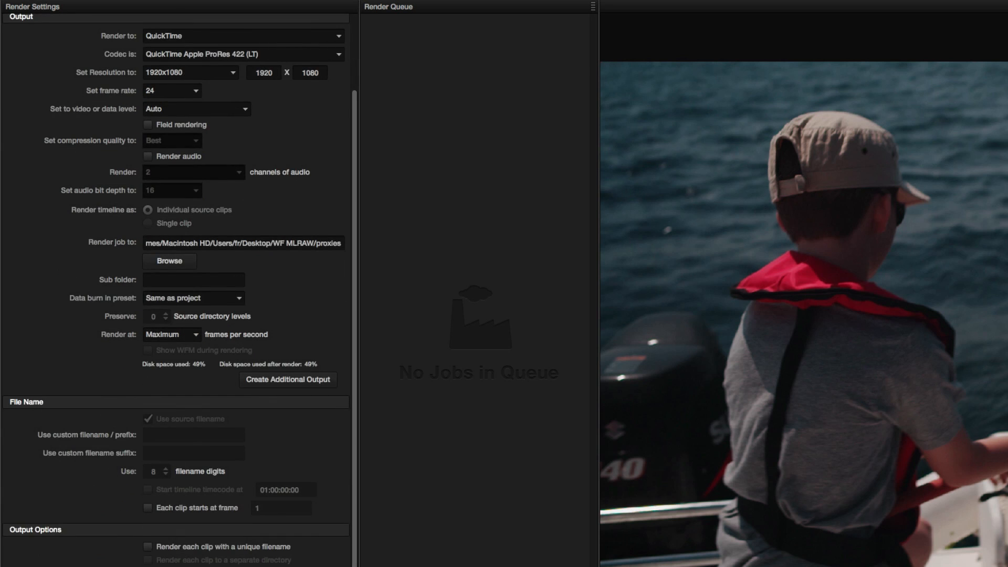
pyautogui.scroll(4, 176, 315)
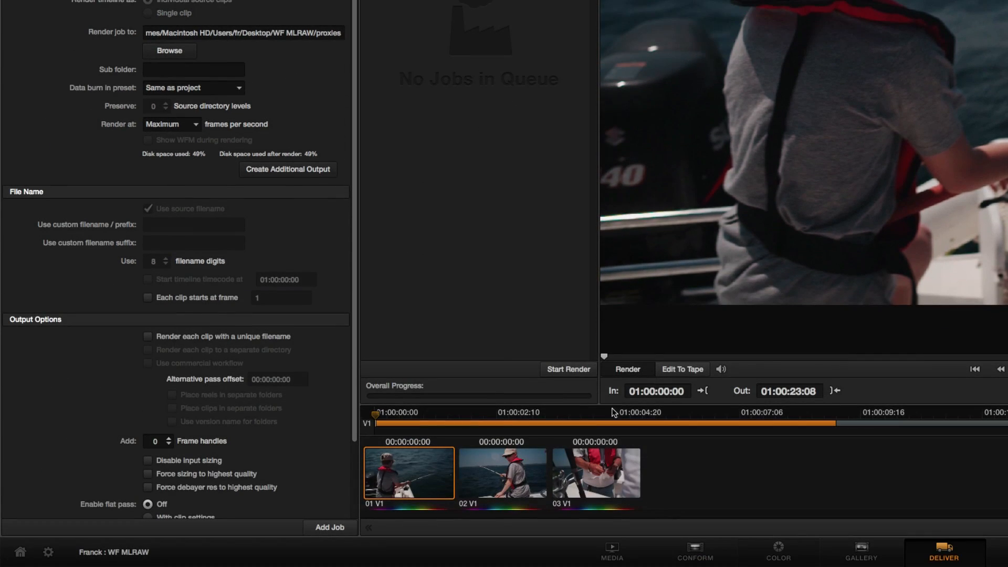
# Step: Add the whole Master Timeline to the render queue as a job and start the render
pyautogui.rightClick(599, 423)
pyautogui.click(639, 450)
pyautogui.click(329, 527)
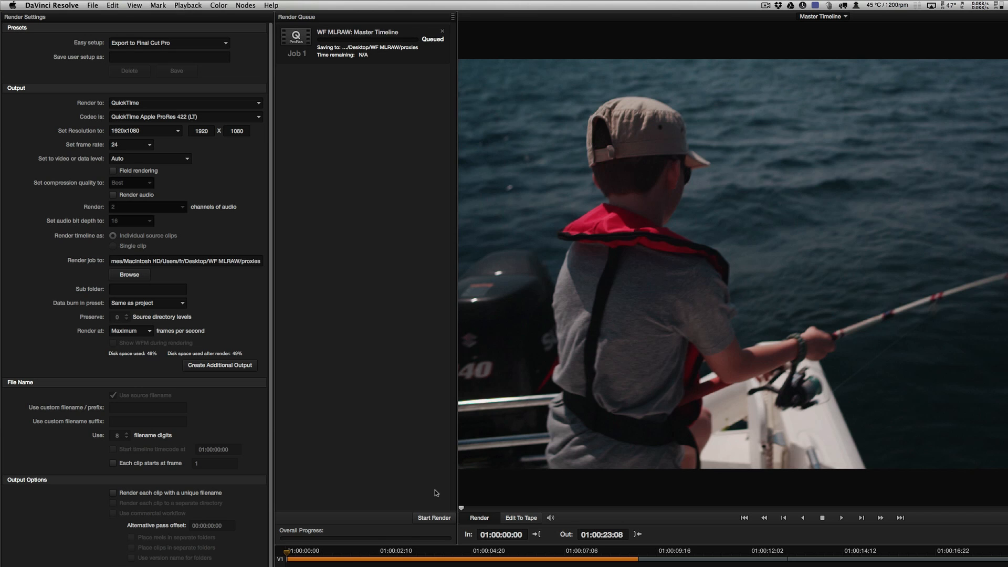
pyautogui.click(434, 518)
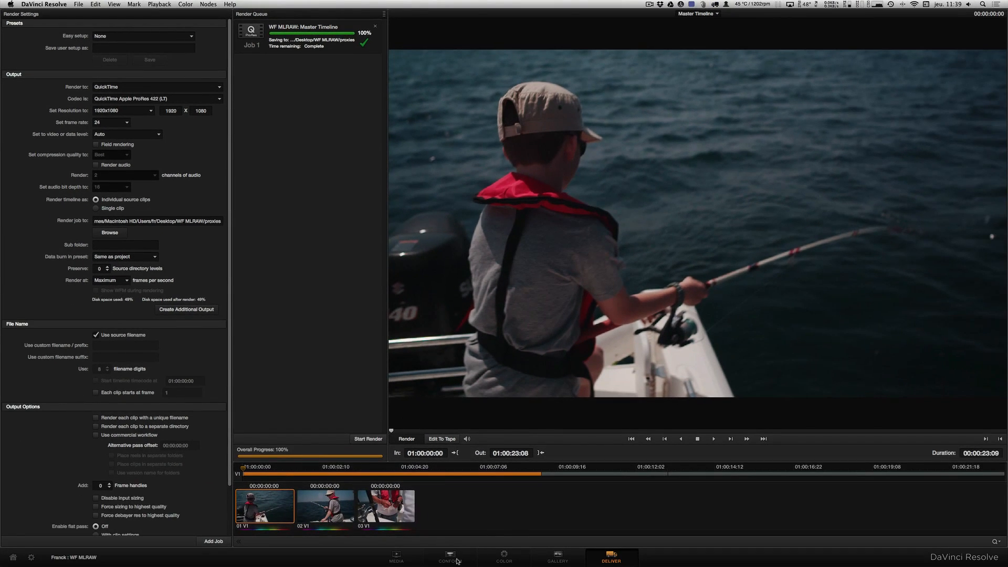
# Step: Export the Master Timeline from the Conform page as an FCPXML 1.2 file named "de resolve" in the WF MLRAW folder
pyautogui.click(537, 566)
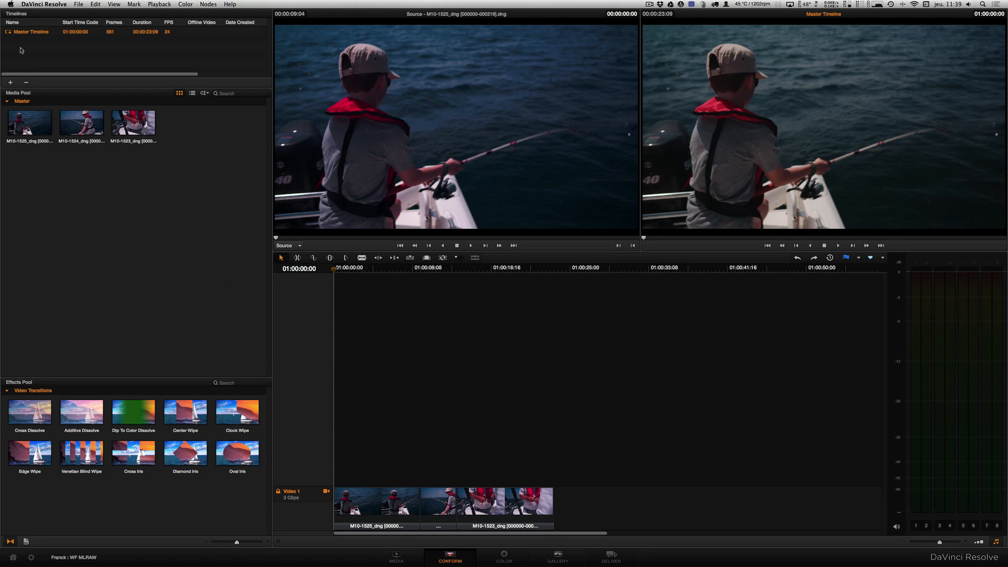
pyautogui.rightClick(31, 32)
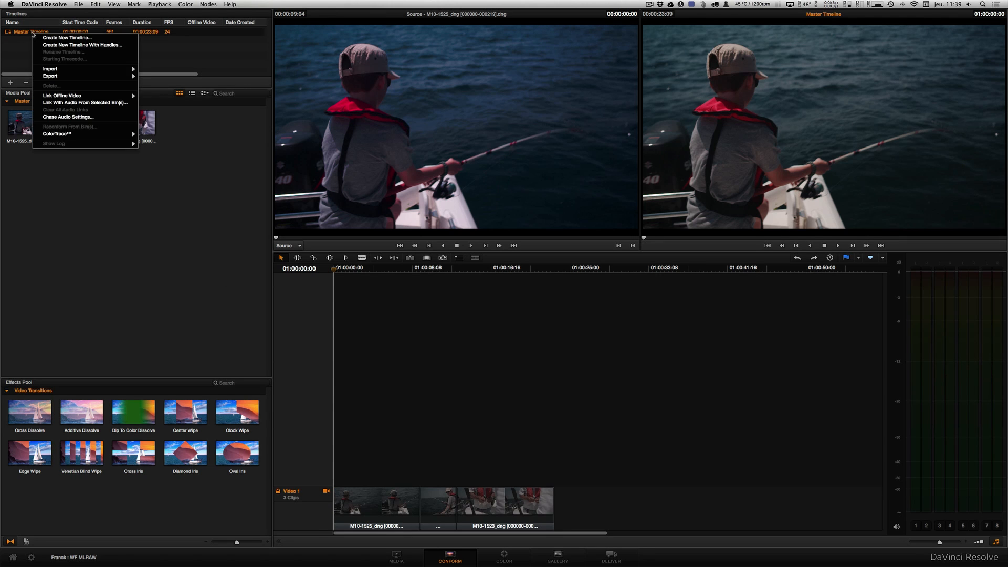
pyautogui.moveTo(57, 76)
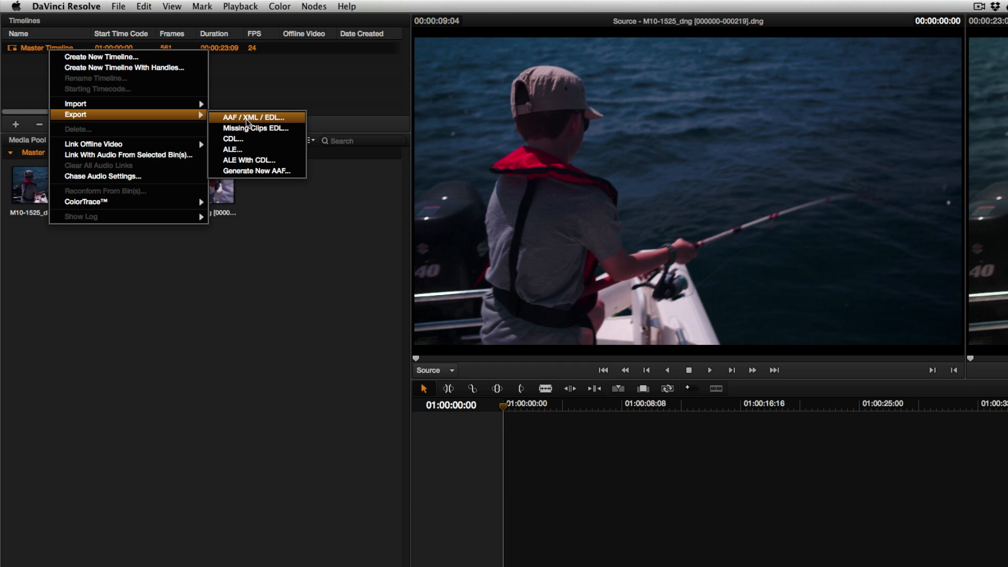
pyautogui.click(246, 119)
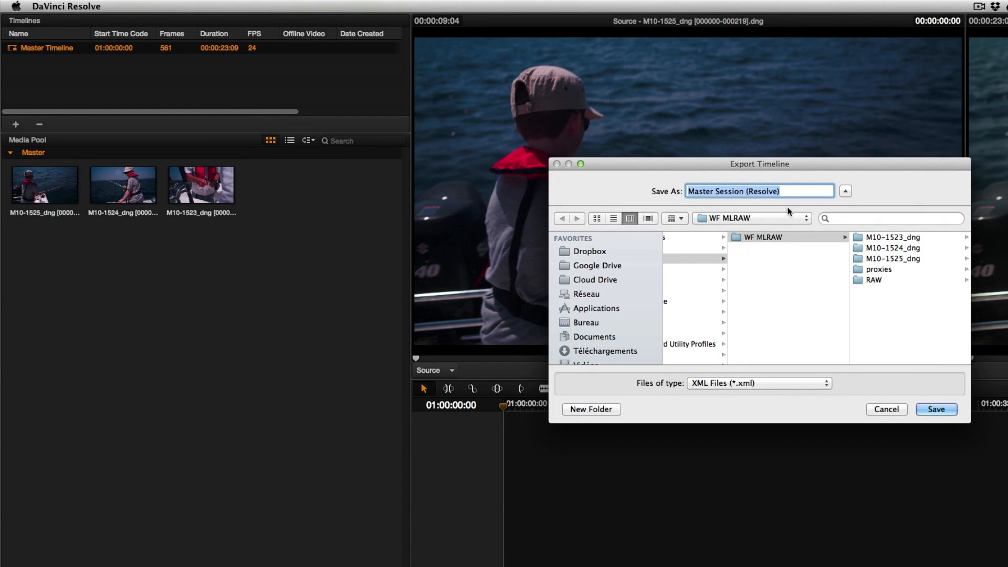
pyautogui.write('de')
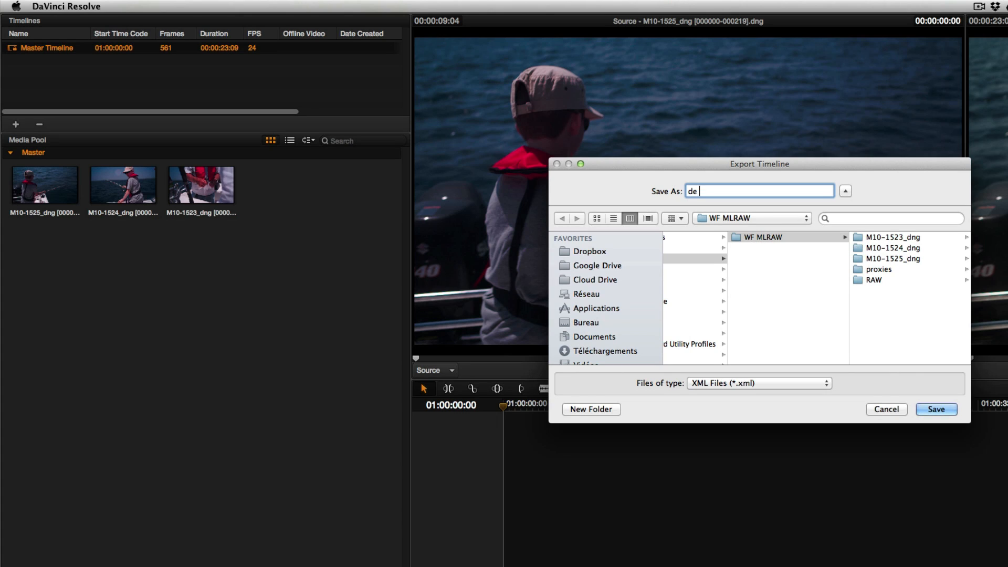
pyautogui.write(' resolve')
pyautogui.click(729, 386)
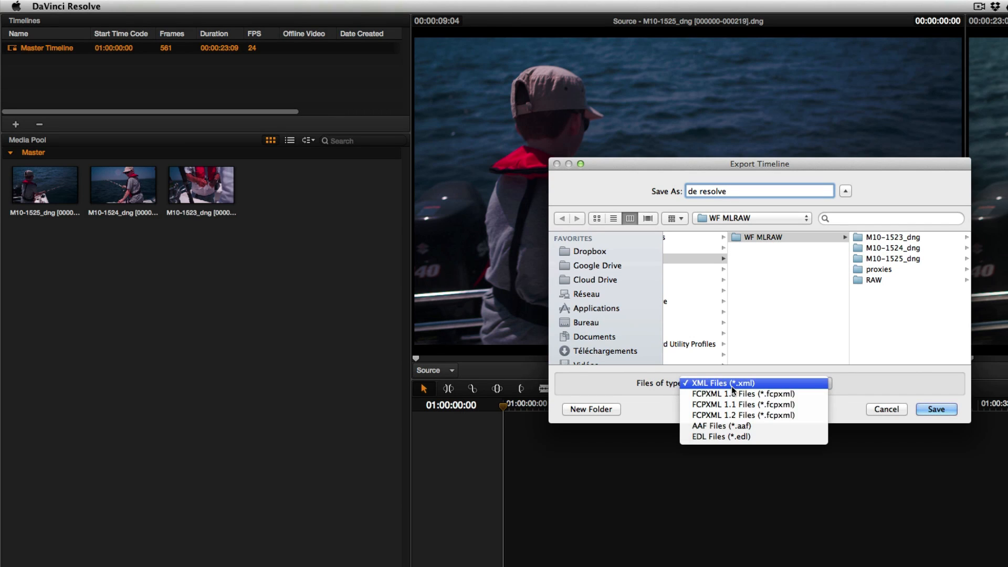
pyautogui.click(745, 416)
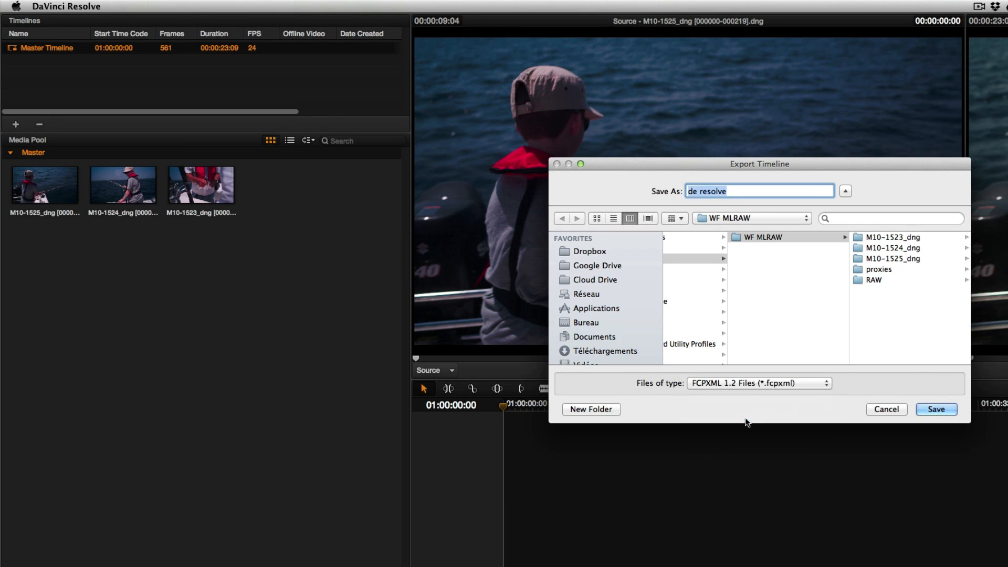
pyautogui.click(941, 413)
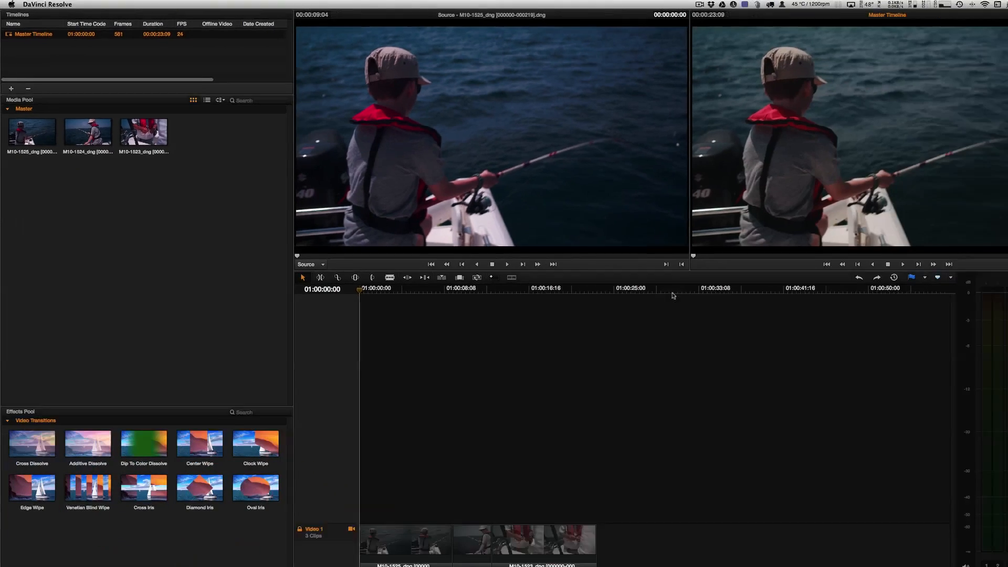
# Step: Switch to Final Cut Pro and import the XML file de resolve.fcpxml from the WF MLRAW folder
pyautogui.press('super+Tab')
pyautogui.press('super+Tab')
pyautogui.press('super+Tab')
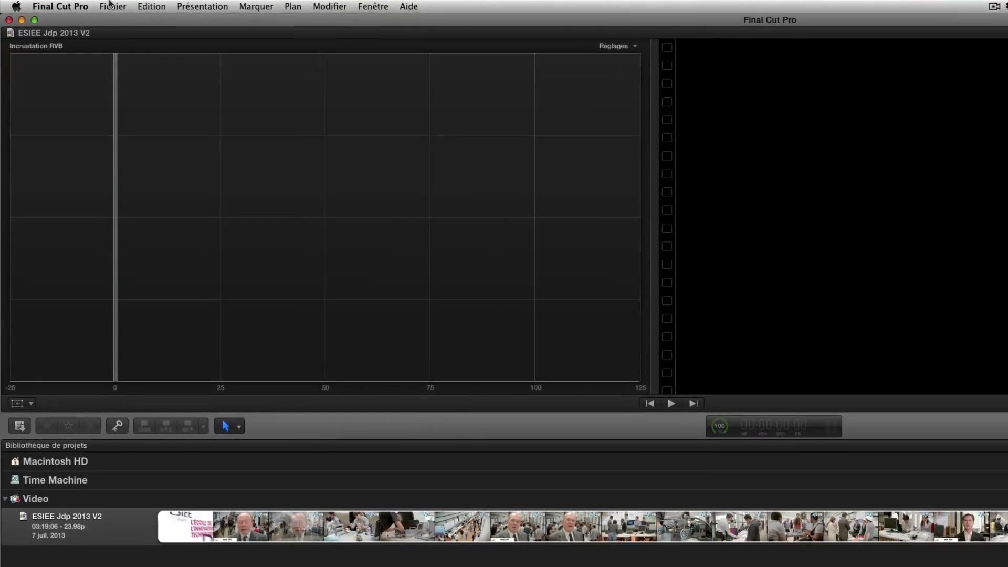
pyautogui.click(74, 4)
pyautogui.moveTo(141, 127)
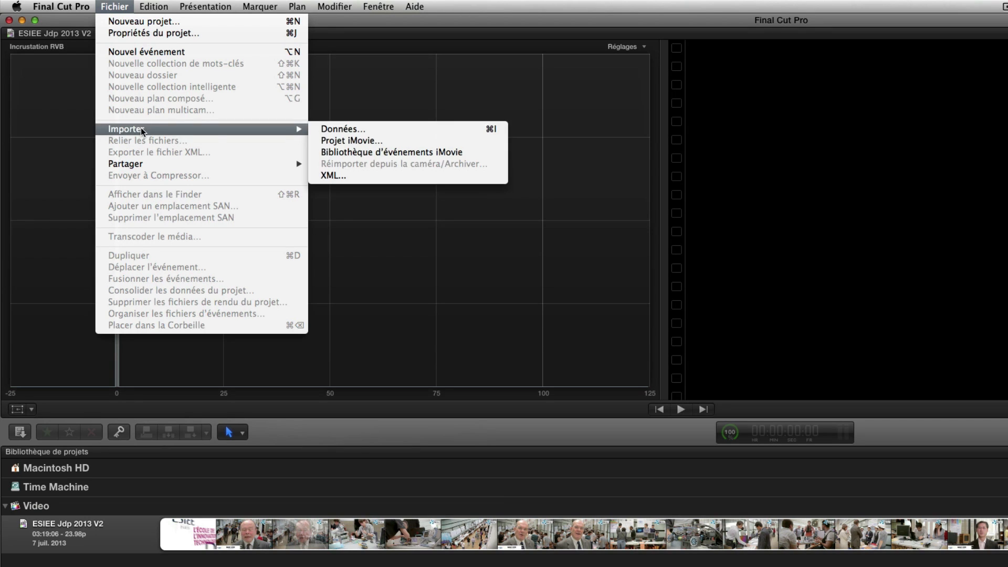
pyautogui.click(336, 177)
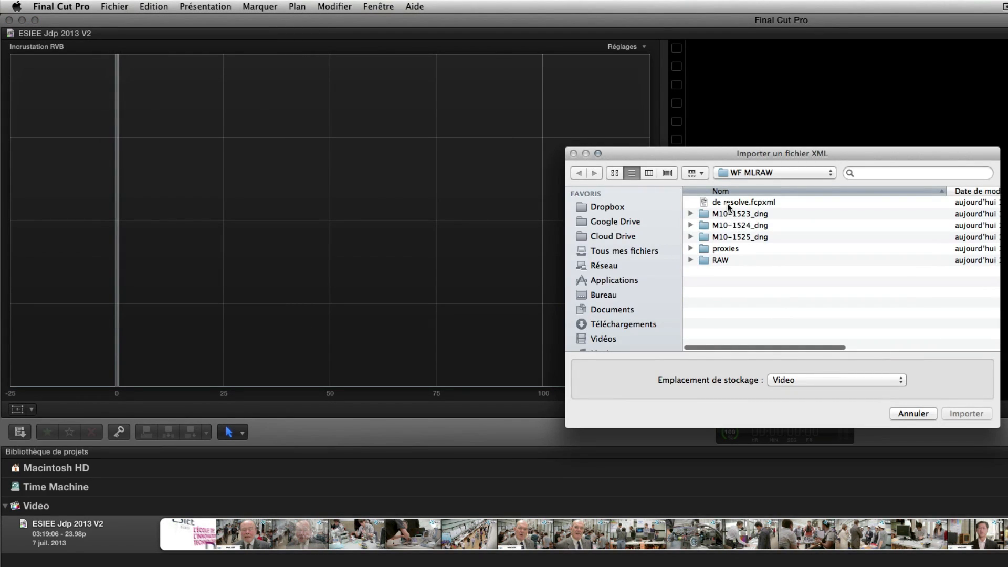
pyautogui.click(727, 204)
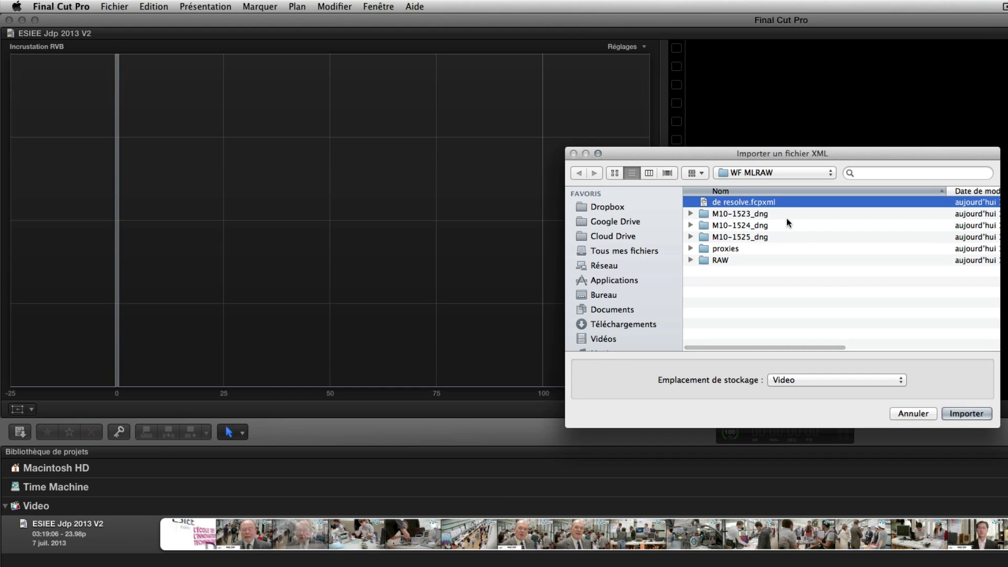
pyautogui.click(971, 414)
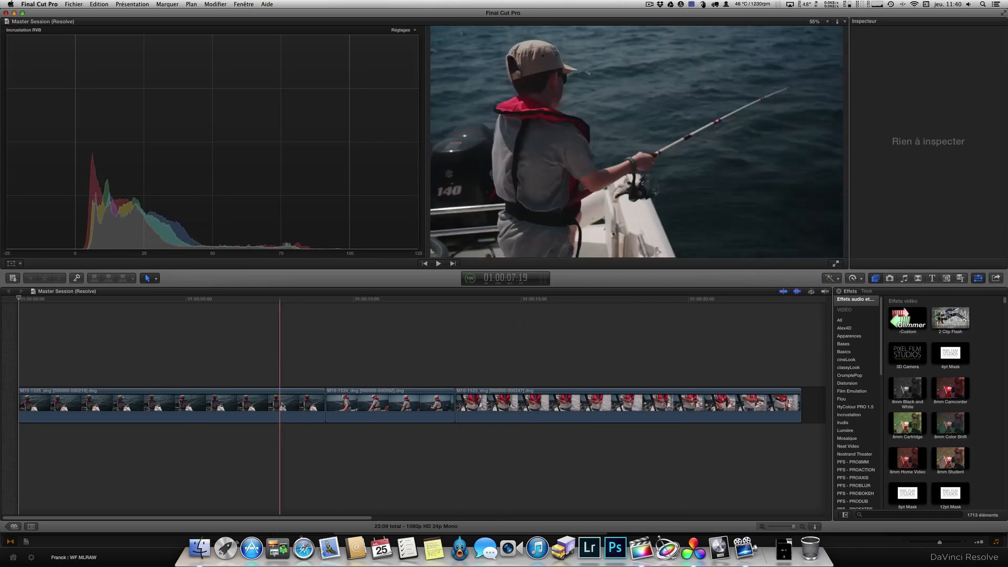
# Step: Shorten the M10-1525, M10-1524 and M10-1523 clips in the timeline by trimming their ends
pyautogui.moveTo(323, 403); pyautogui.dragTo(177, 404)
pyautogui.moveTo(306, 405); pyautogui.dragTo(254, 404)
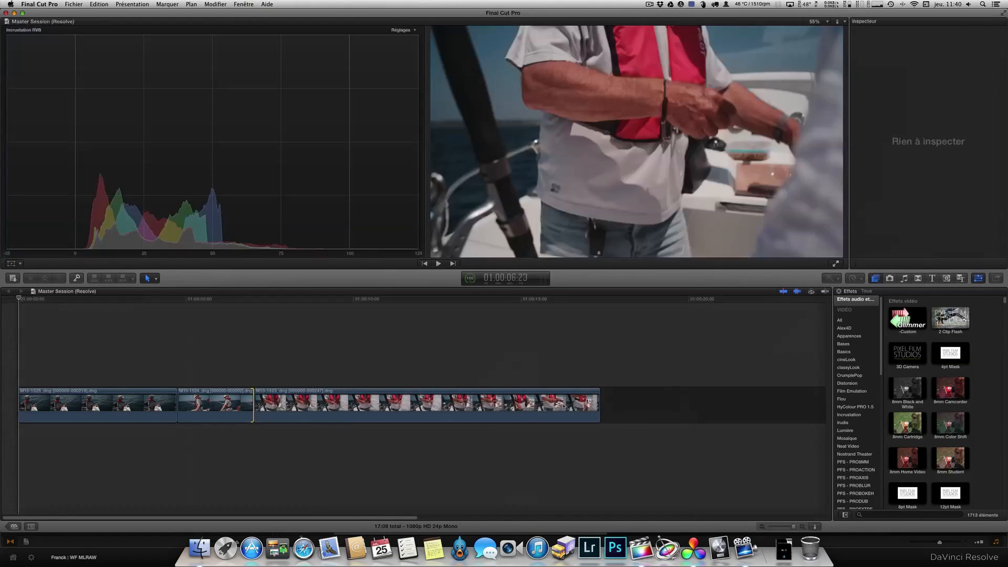
pyautogui.moveTo(600, 404); pyautogui.dragTo(447, 403)
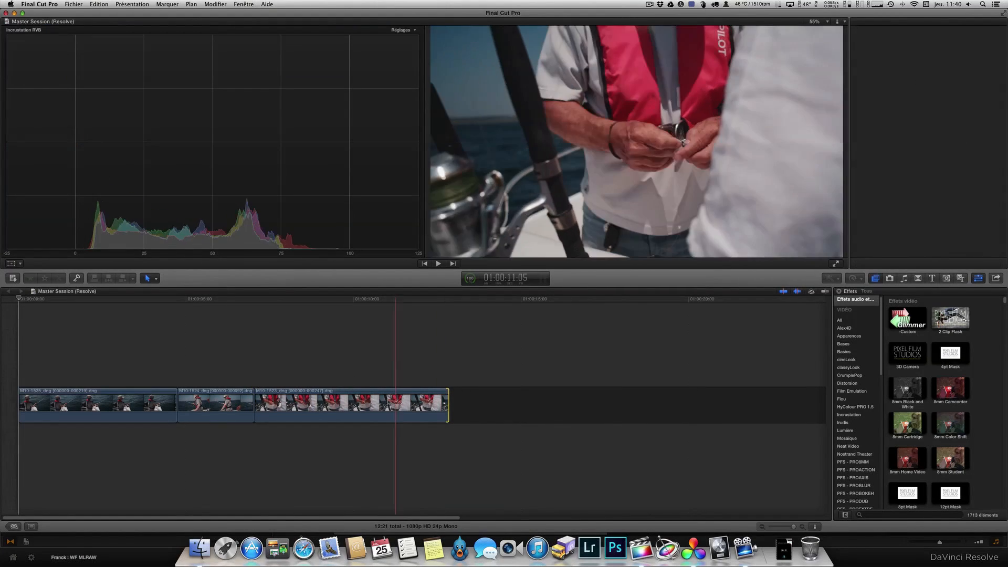
# Step: Move the M10-1523 clip to the start of the edit and trim it to 2:09, and M10-1525 to 2:00
pyautogui.moveTo(254, 404); pyautogui.dragTo(146, 403)
pyautogui.click(381, 403)
pyautogui.moveTo(370, 405); pyautogui.dragTo(275, 408)
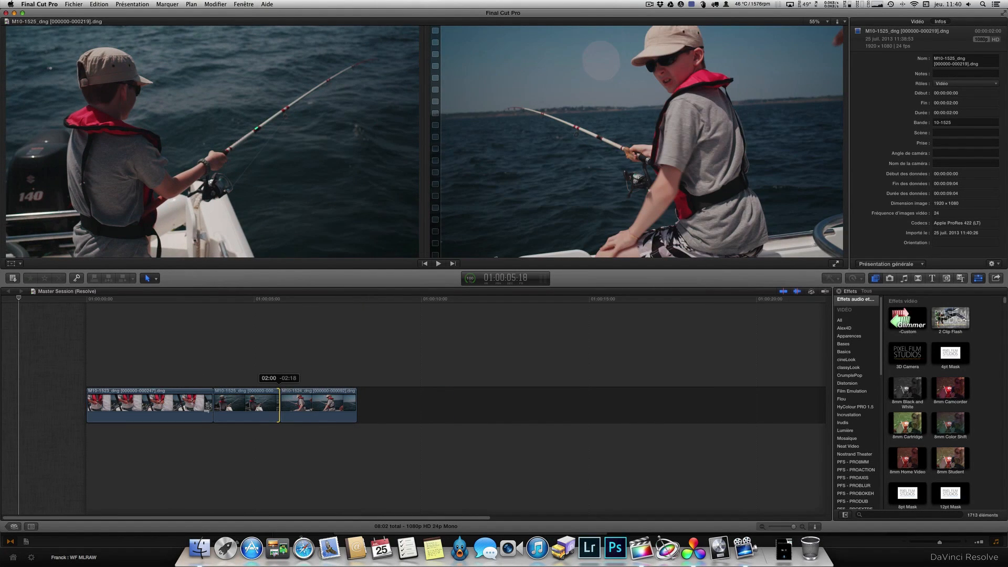
pyautogui.moveTo(214, 405); pyautogui.dragTo(166, 407)
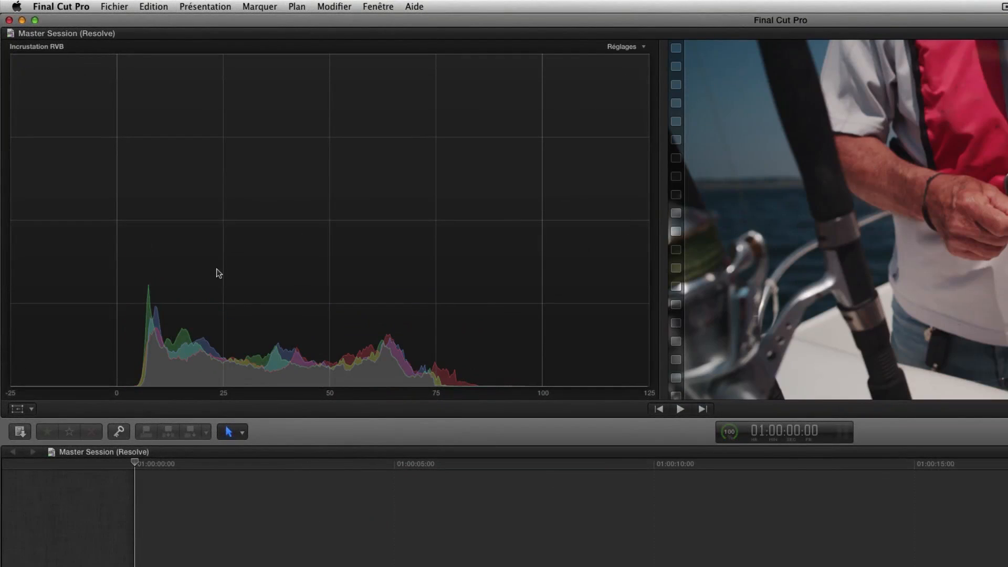
# Step: Export the Master Session (Resolve) project as XML named "de fcpx" in the WF MLRAW folder, with the Présentation étendue metadata view
pyautogui.click(116, 6)
pyautogui.moveTo(180, 162)
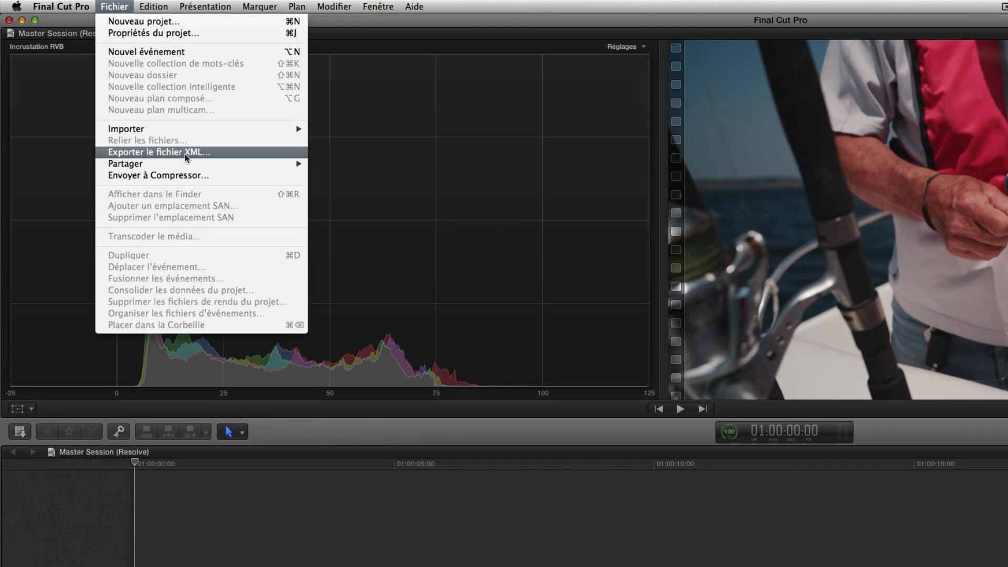
pyautogui.click(185, 154)
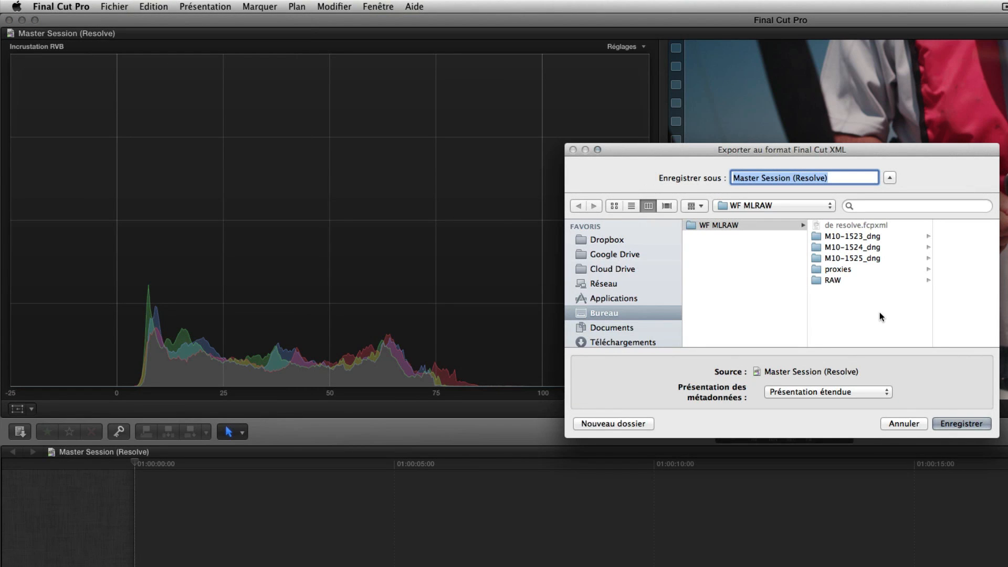
pyautogui.write('de ')
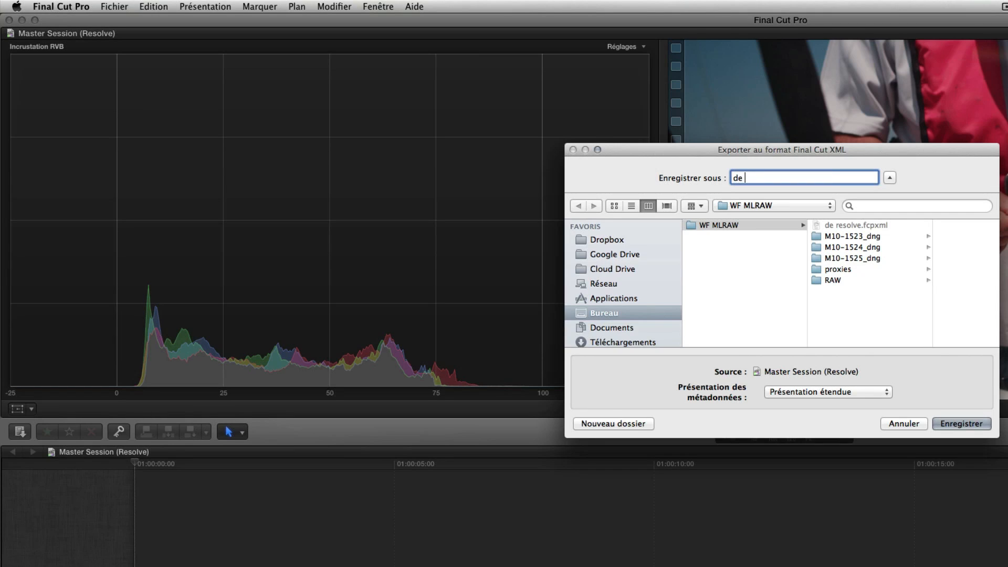
pyautogui.write('fcpx')
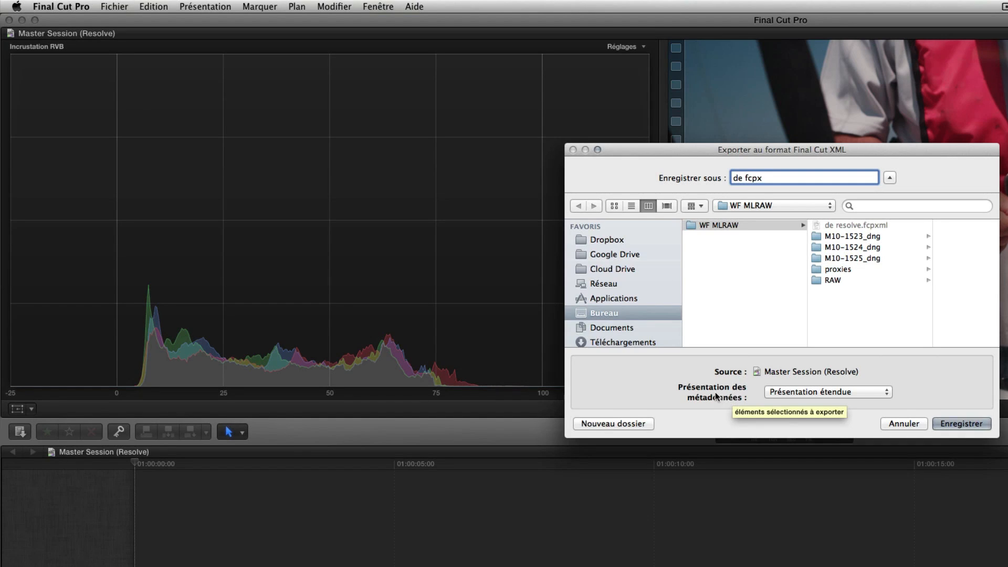
pyautogui.click(800, 393)
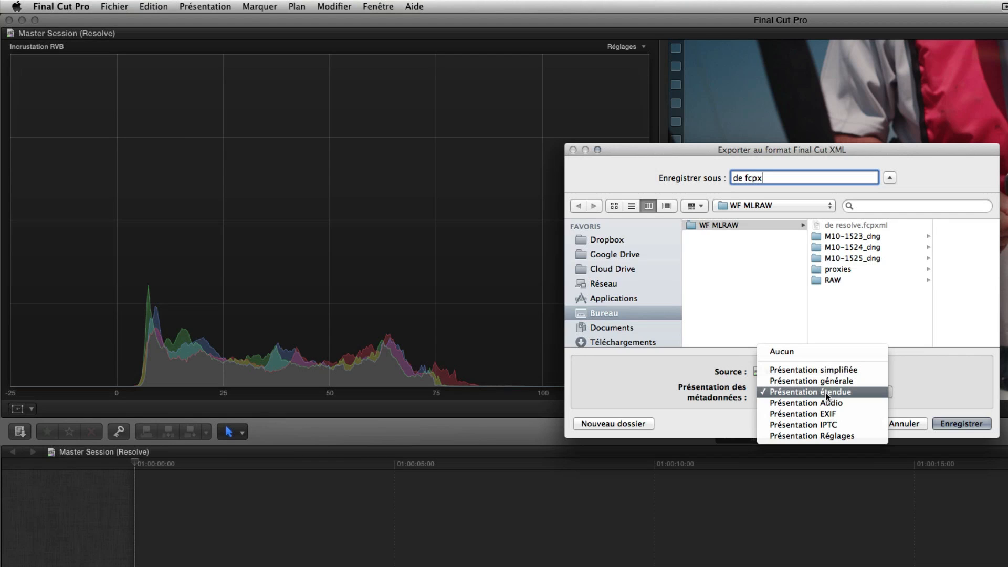
pyautogui.click(826, 396)
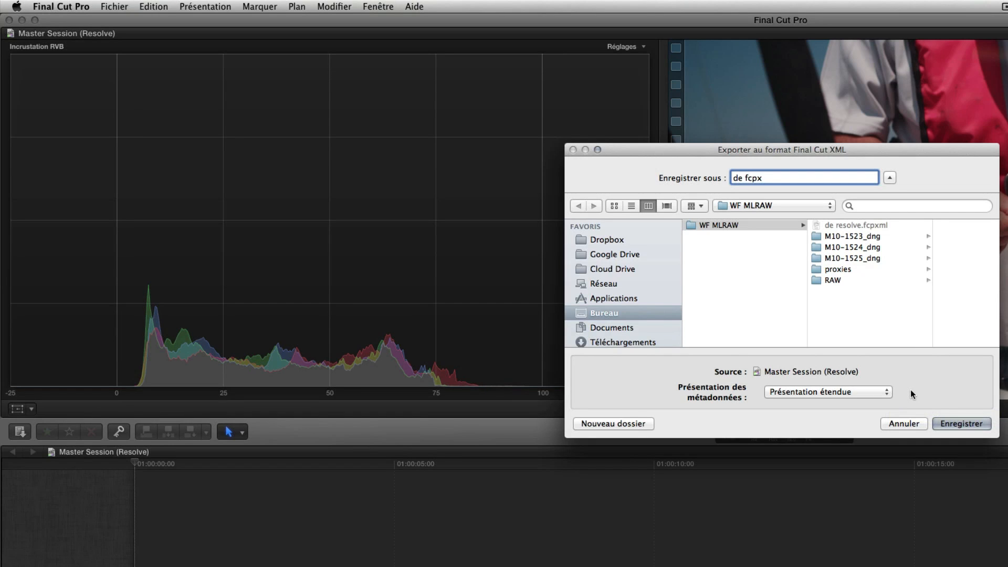
pyautogui.click(968, 423)
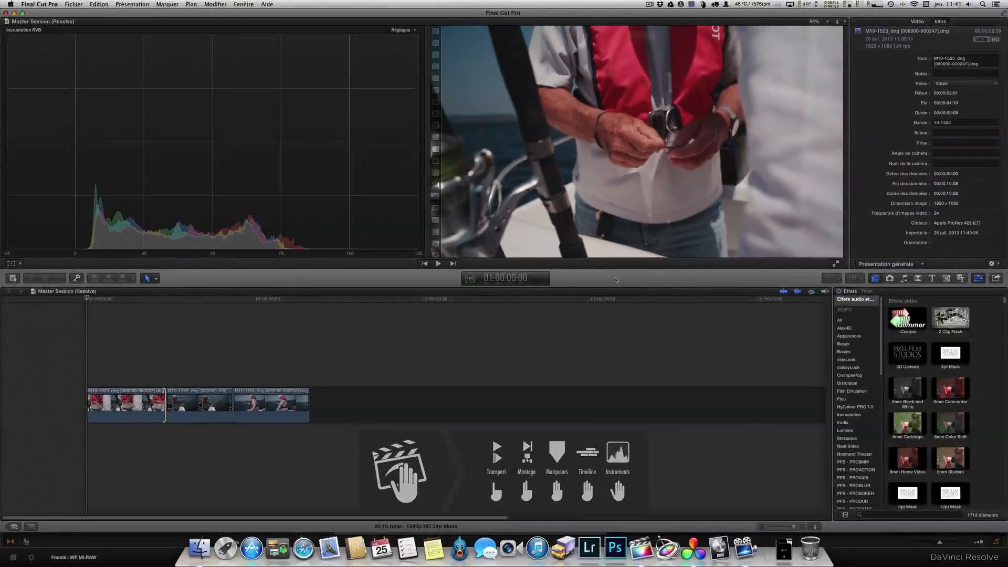
# Step: Switch to DaVinci Resolve and choose de fcpx.fcpxml from the WF MLRAW folder on the desktop as the timeline XML to import
pyautogui.click(693, 548)
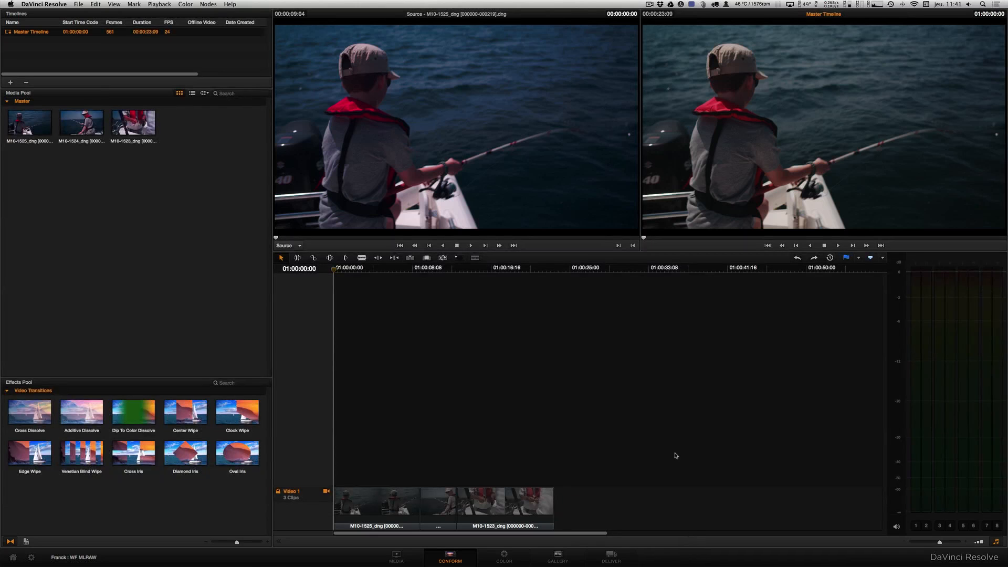
pyautogui.rightClick(88, 43)
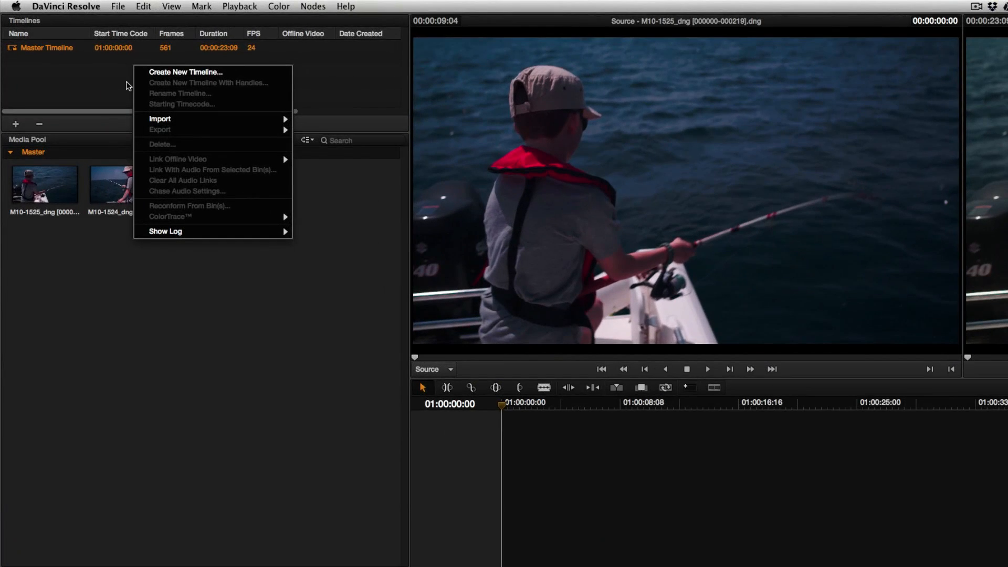
pyautogui.moveTo(166, 116)
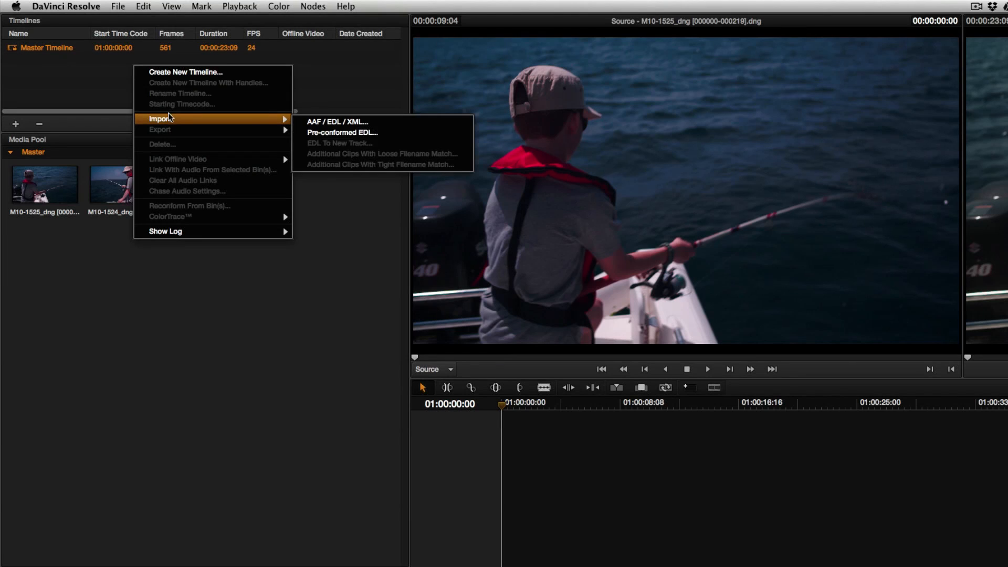
pyautogui.click(325, 122)
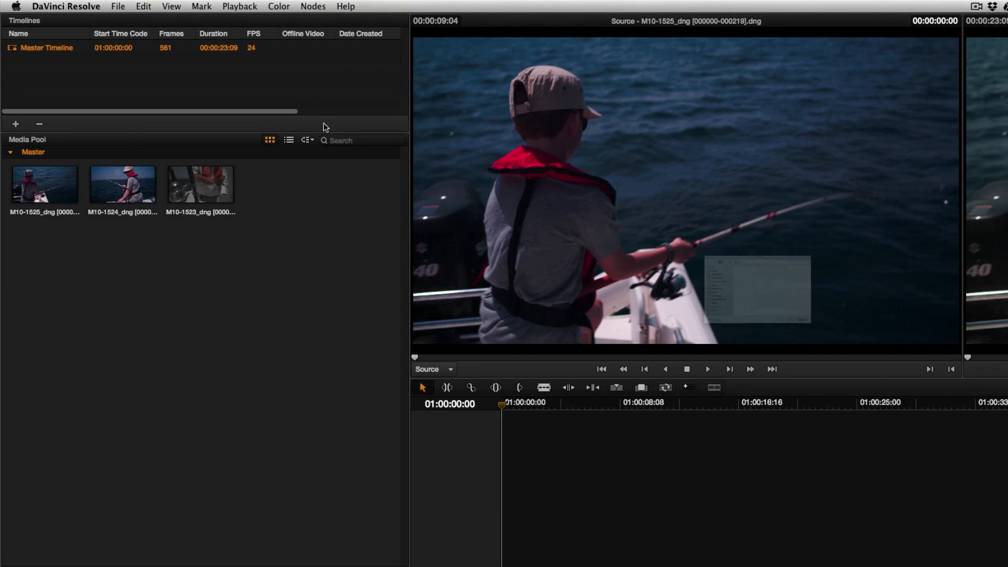
pyautogui.click(603, 299)
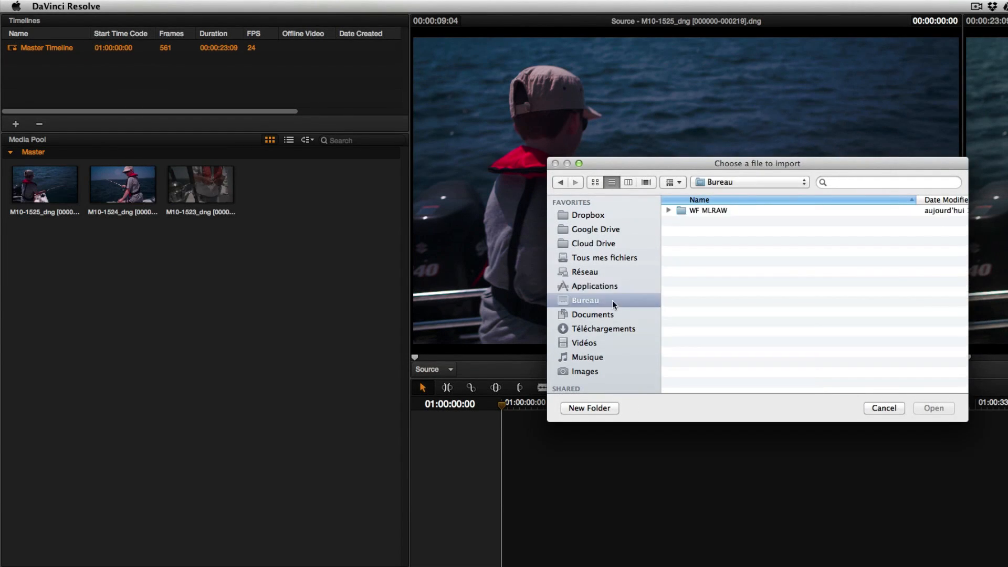
pyautogui.doubleClick(724, 215)
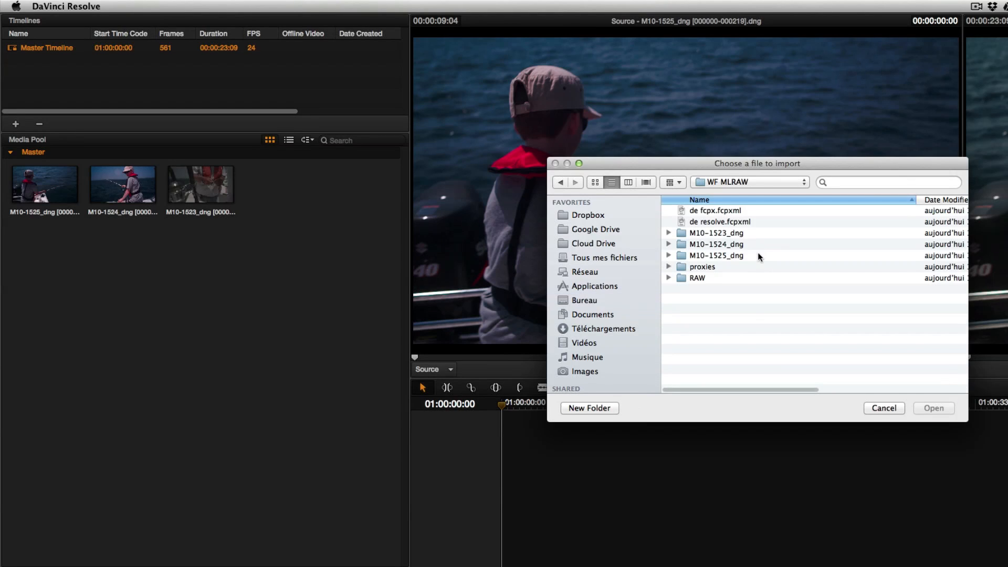
pyautogui.click(727, 212)
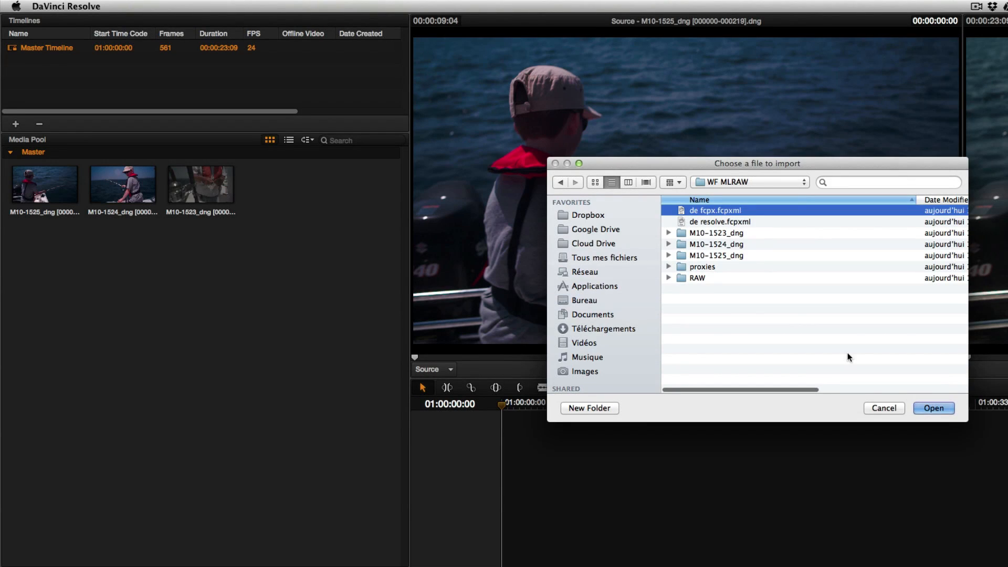
pyautogui.click(934, 410)
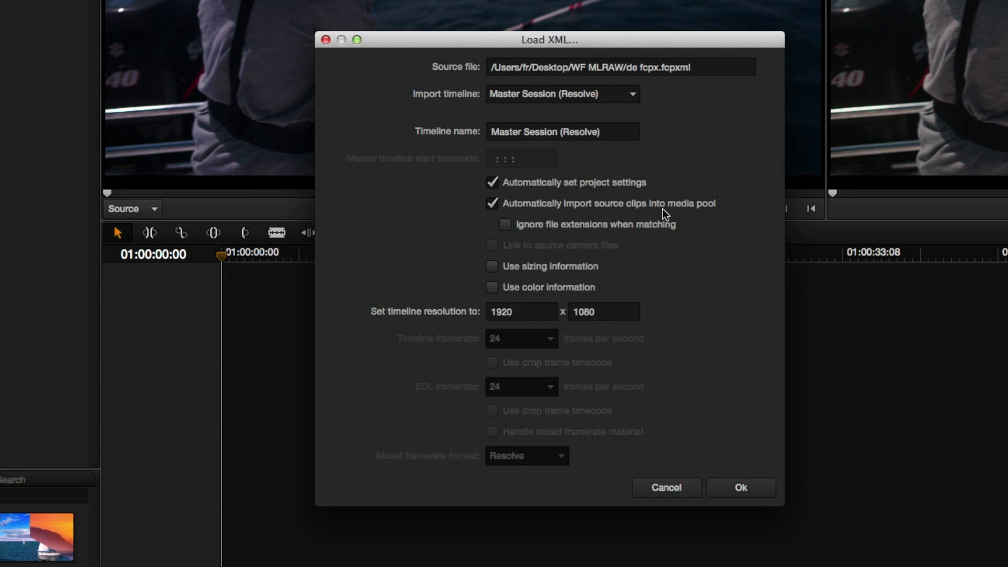
# Step: Load the Master Session (Resolve) timeline with automatic import of source clips into the media pool turned off, and check its first clip
pyautogui.click(632, 204)
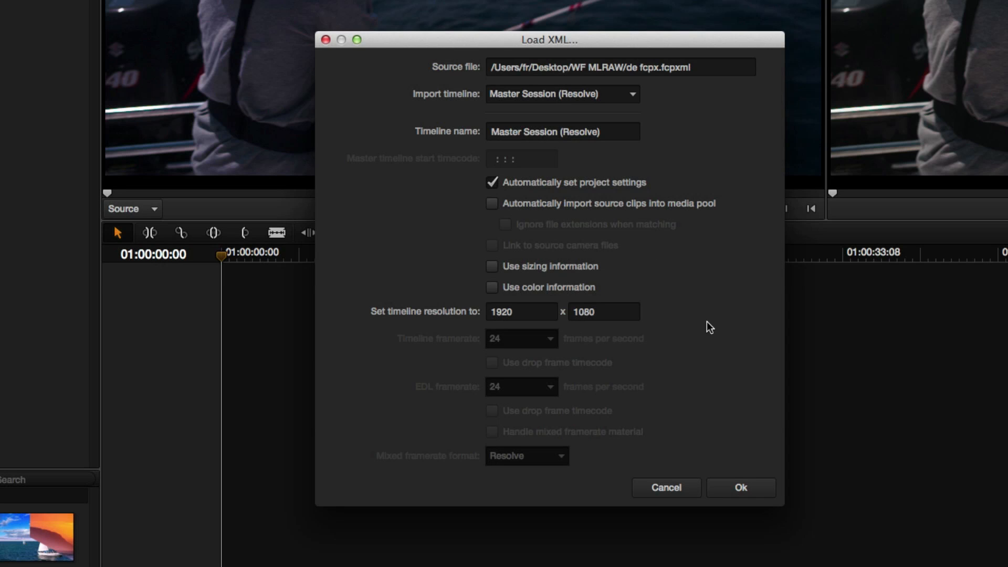
pyautogui.click(761, 487)
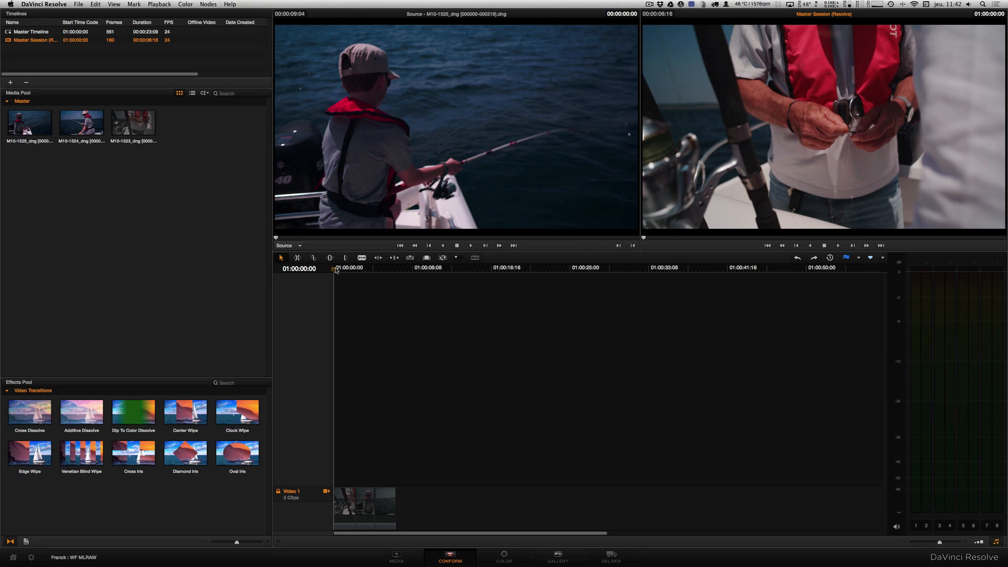
pyautogui.moveTo(336, 270)
pyautogui.mouseDown()
pyautogui.moveTo(393, 273)
pyautogui.moveTo(339, 274)
pyautogui.mouseUp()
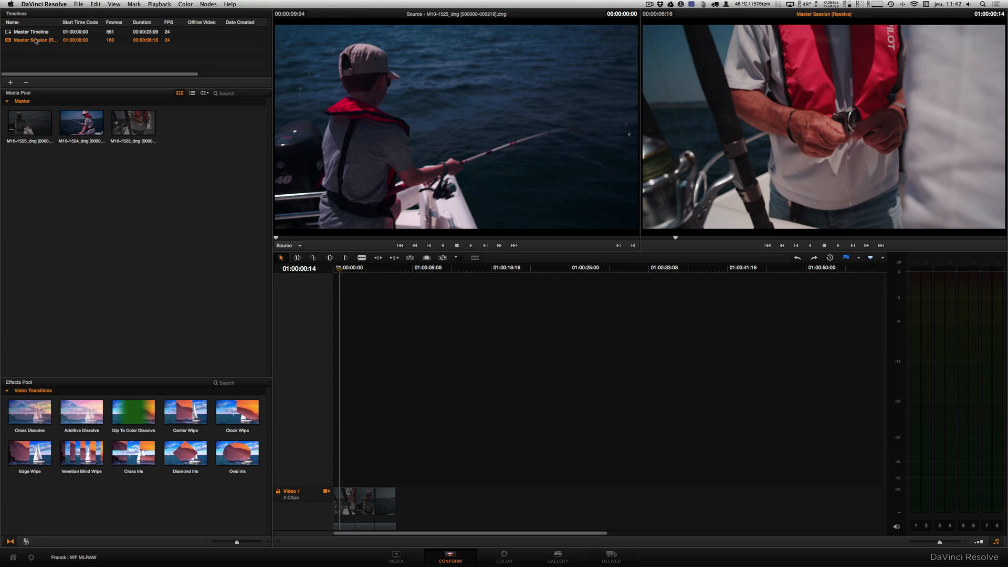
pyautogui.click(33, 42)
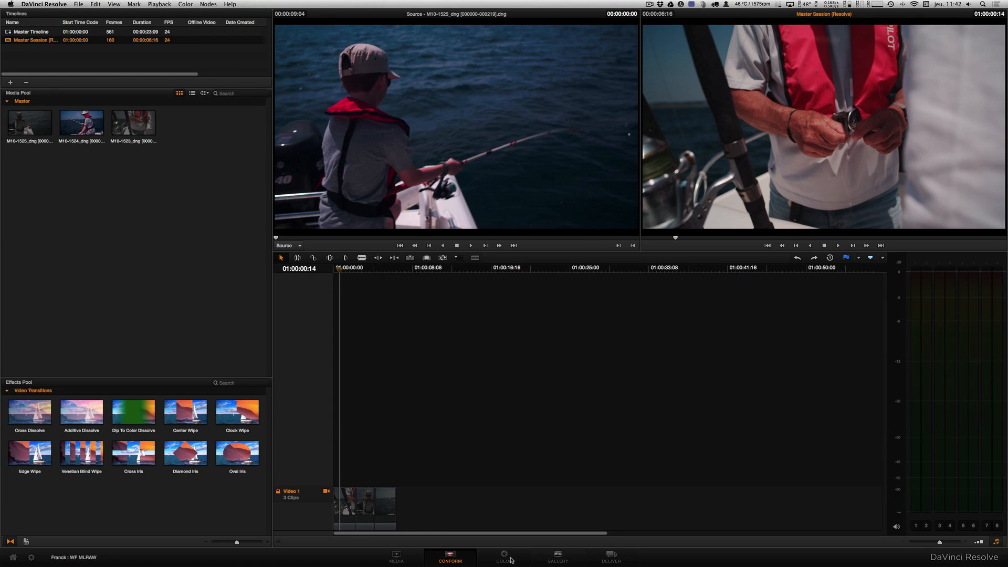
# Step: Browse the DaVinci Resolve Looks in the Gallery and store the Warm look Magic Hour in project memory A
pyautogui.click(511, 559)
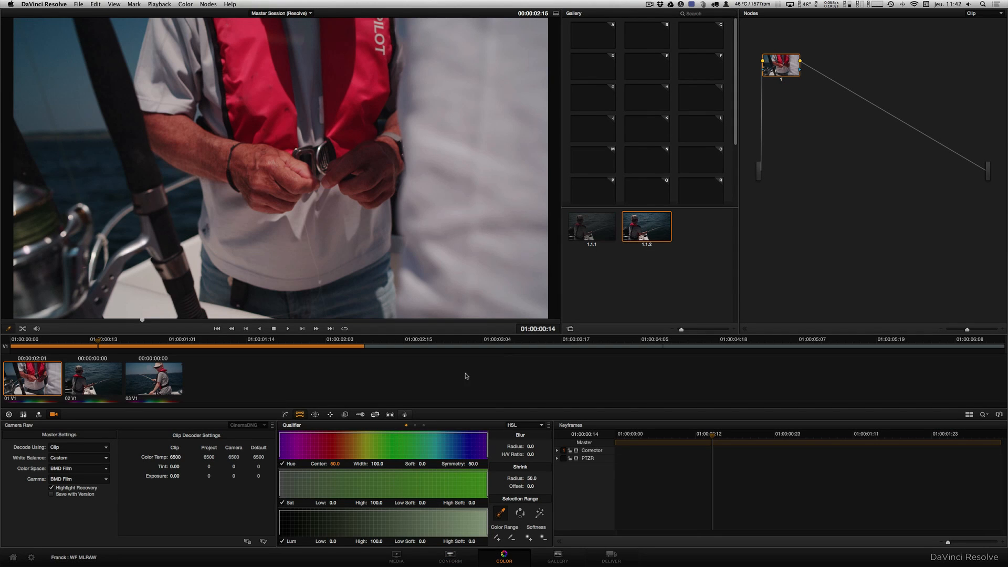
pyautogui.click(577, 560)
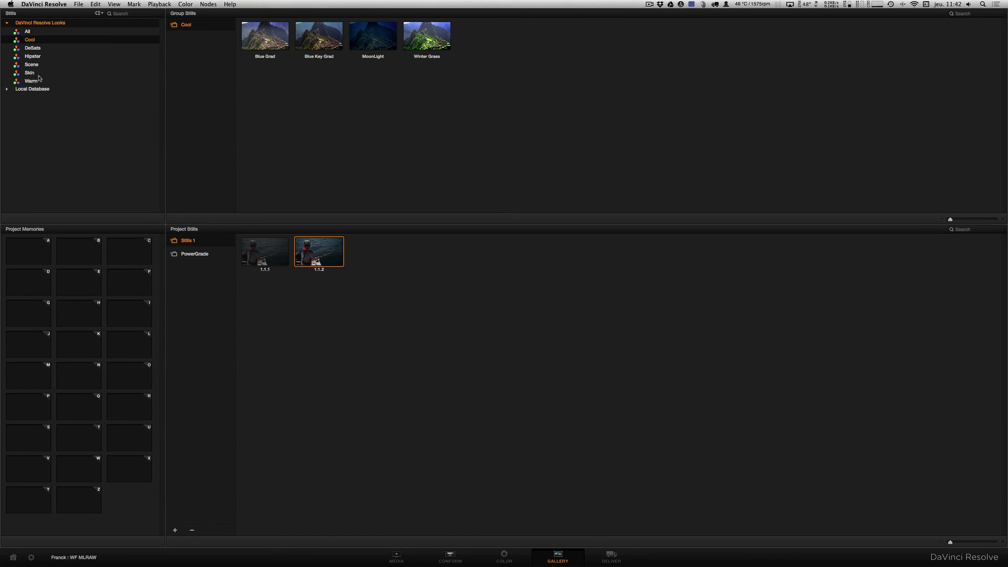
pyautogui.click(35, 47)
pyautogui.click(41, 56)
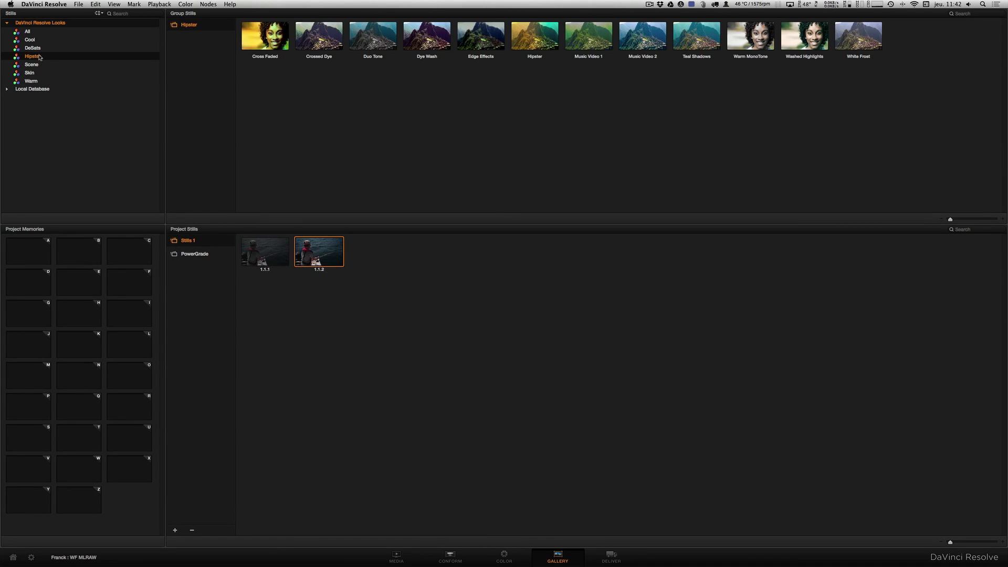
pyautogui.click(39, 65)
pyautogui.click(39, 74)
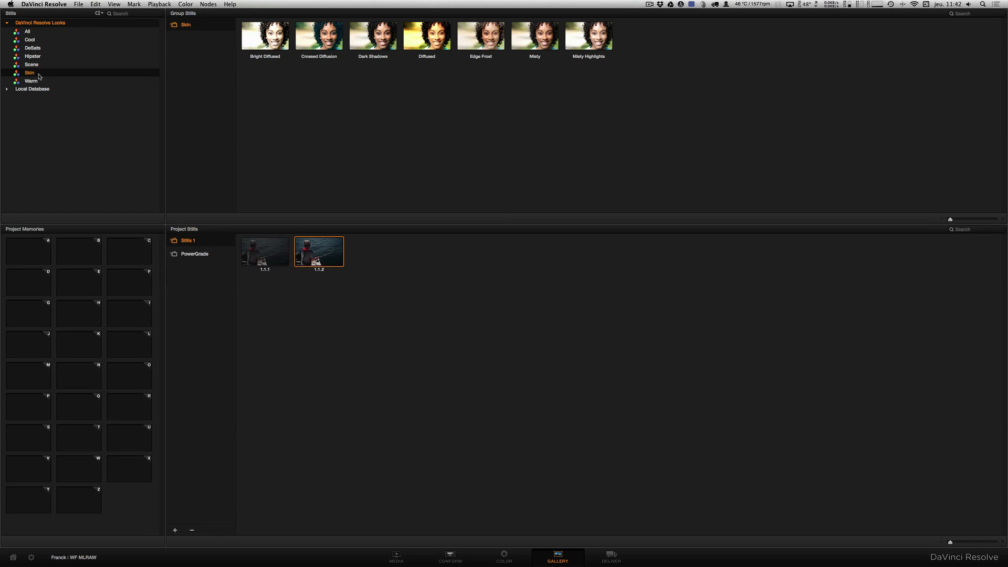
pyautogui.click(41, 82)
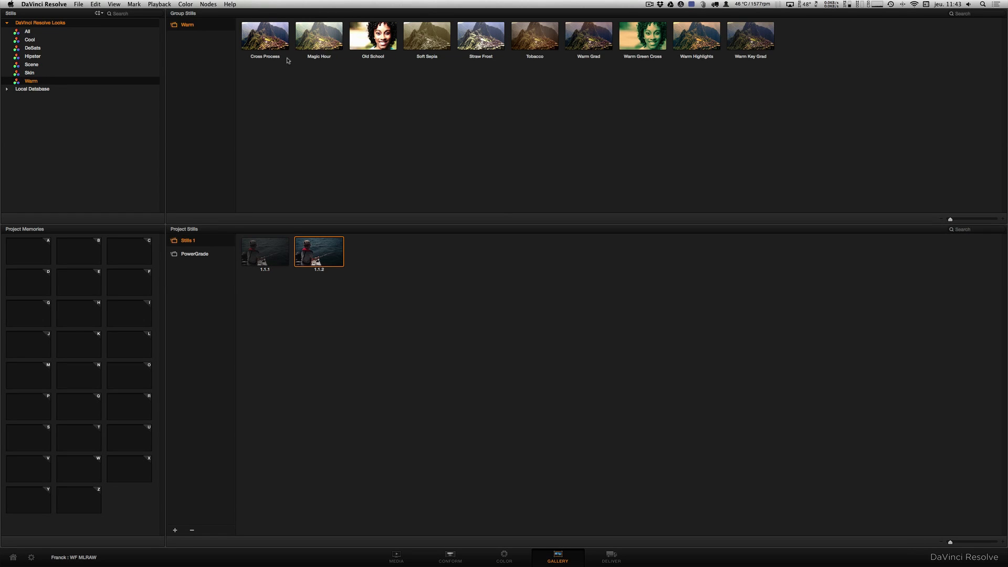
pyautogui.moveTo(320, 38); pyautogui.dragTo(42, 245)
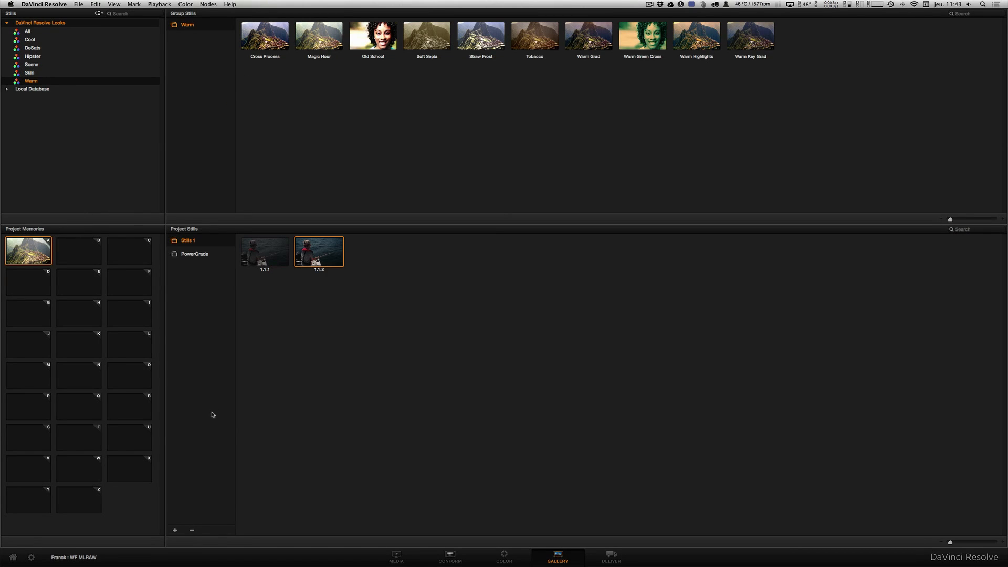
# Step: Apply the Magic Hour grade from memory A to all three clips on the Color page, and check the second and third clips
pyautogui.click(501, 559)
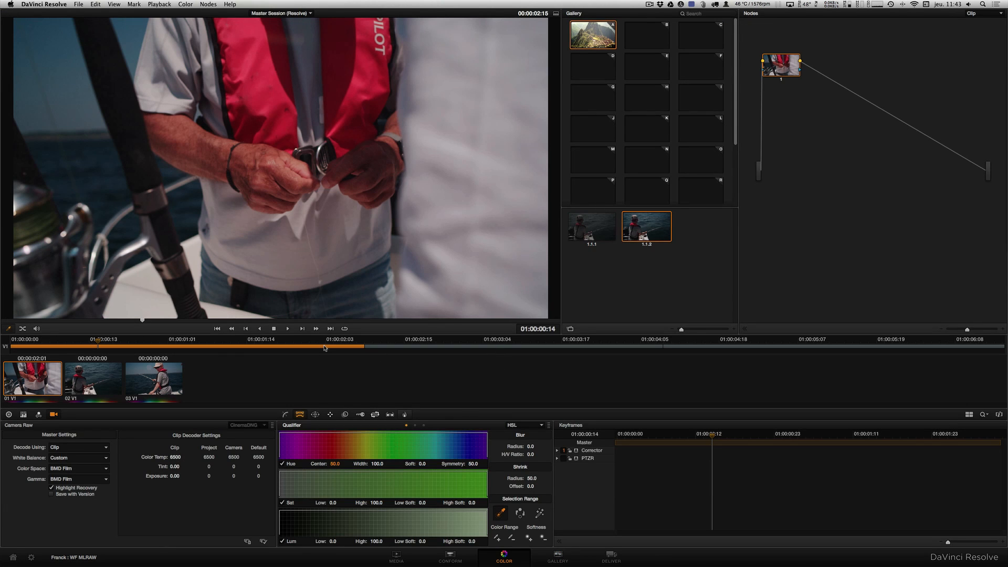
pyautogui.keyDown('shift'); pyautogui.click(162, 382); pyautogui.keyUp('shift')
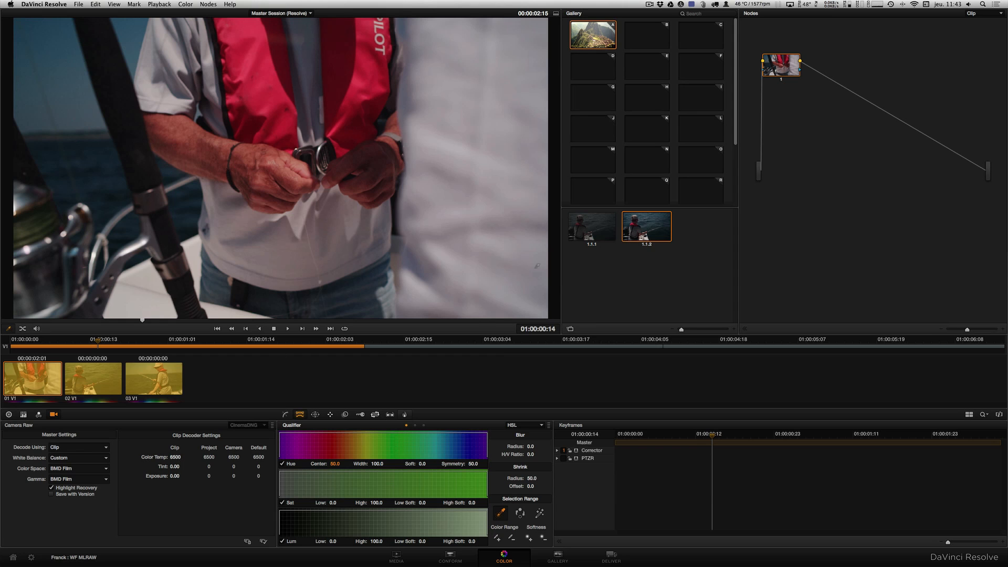
pyautogui.rightClick(595, 34)
pyautogui.click(614, 53)
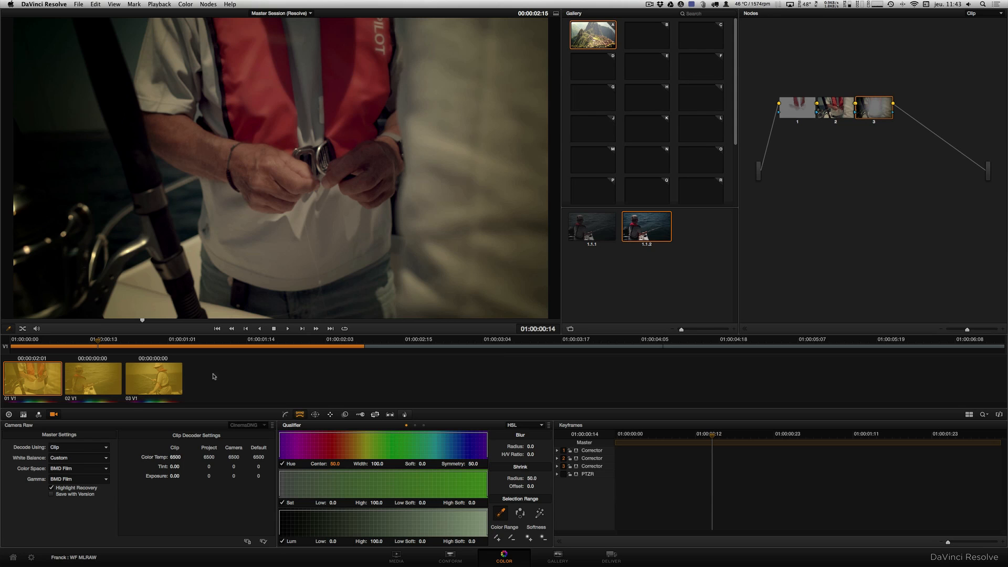
pyautogui.click(99, 378)
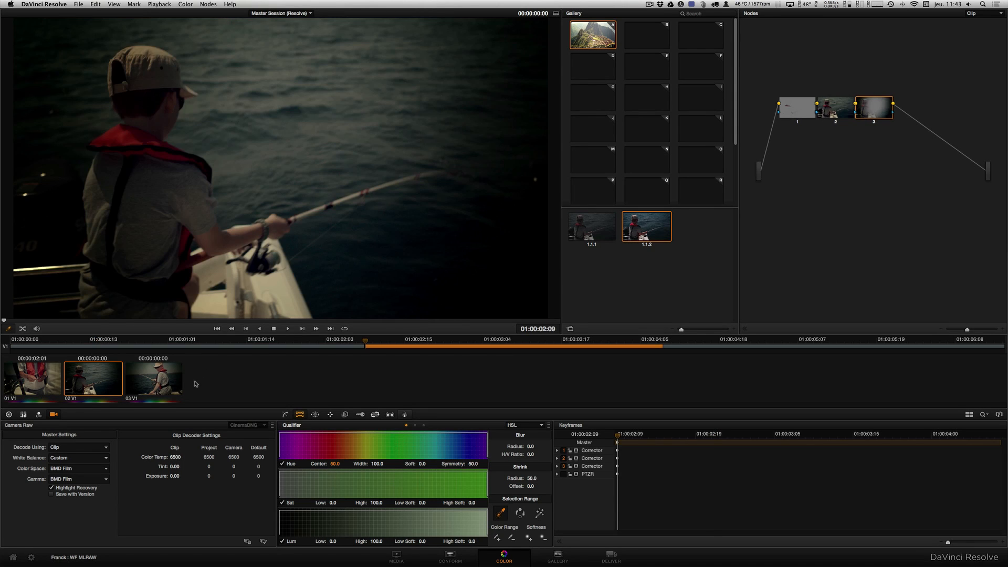
pyautogui.click(161, 381)
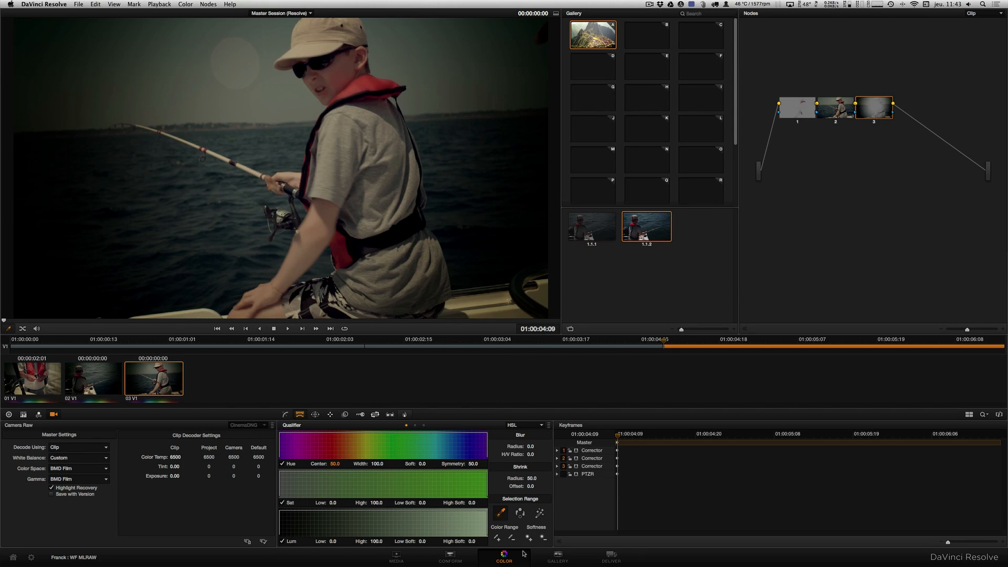
# Step: Set the delivery render to the QuickTime Apple ProRes 422 (HQ) codec with the Export to Final Cut Pro easy setup
pyautogui.click(614, 563)
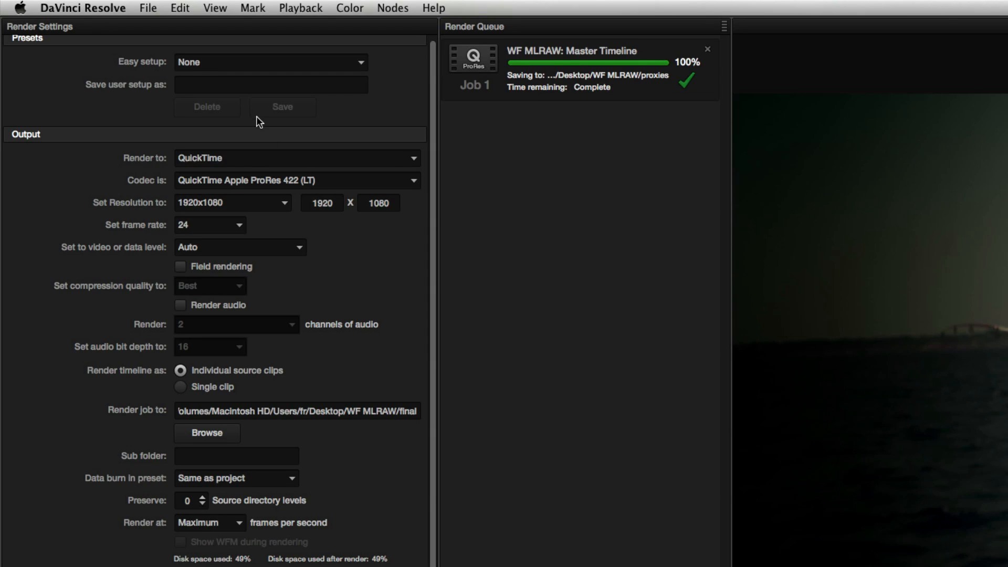
pyautogui.click(331, 182)
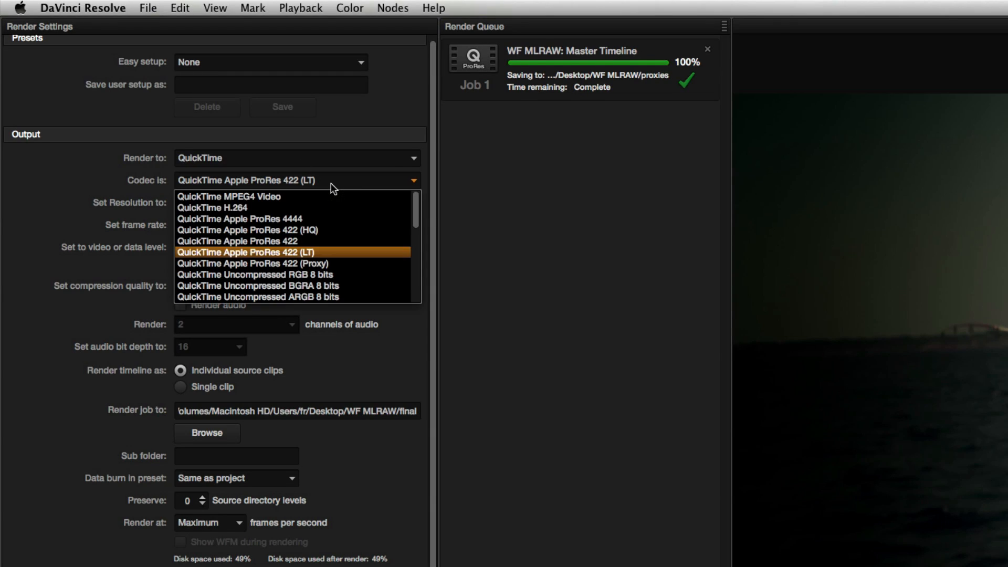
pyautogui.click(323, 231)
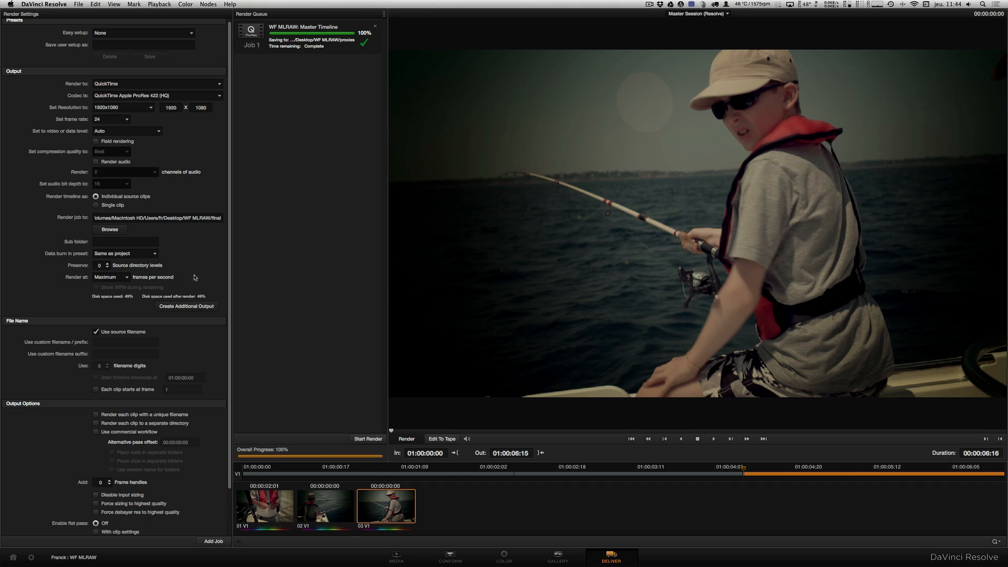
pyautogui.click(147, 32)
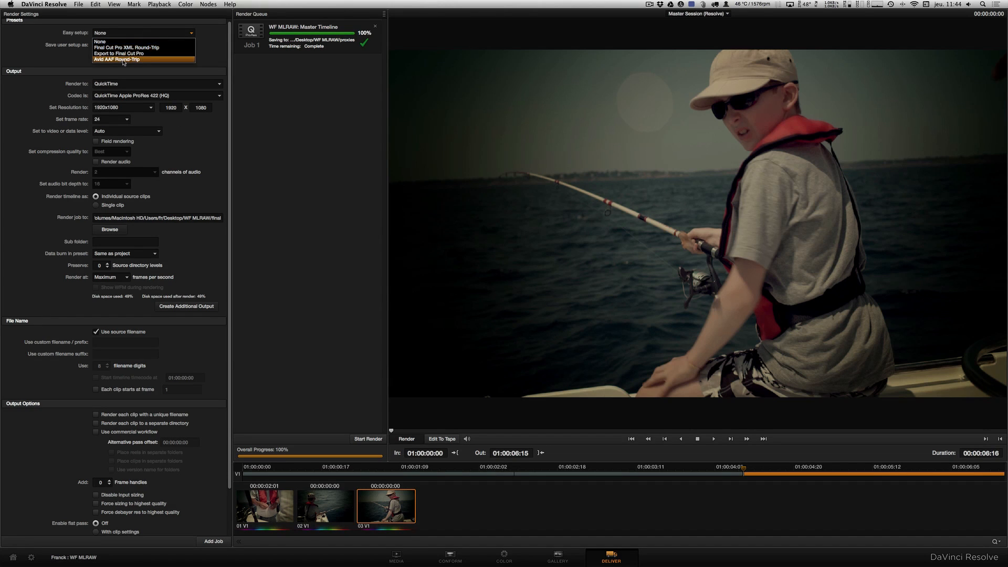
pyautogui.click(128, 59)
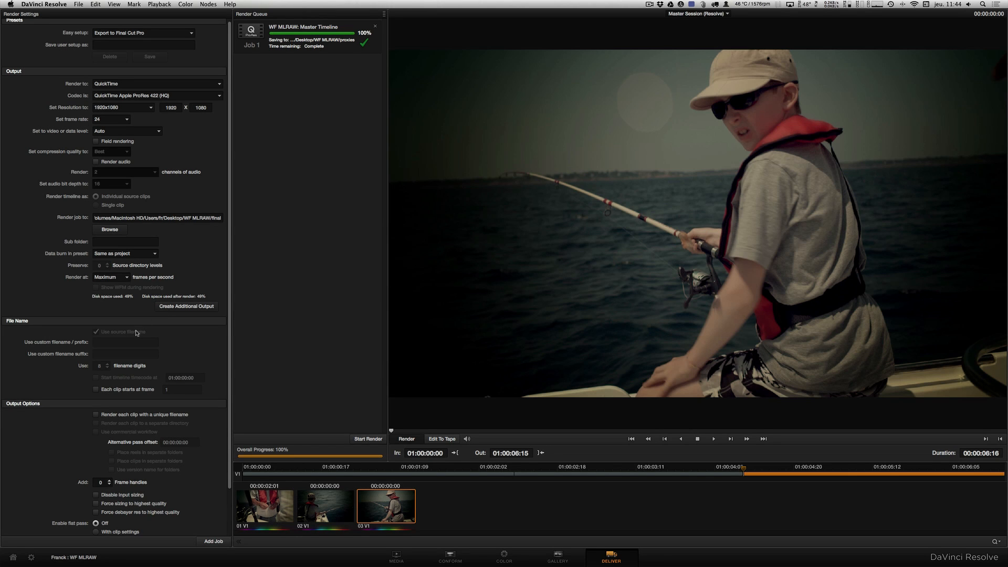
# Step: Replace the completed proxies job in the render queue with a job for the entire Master Session (Resolve) timeline and render it
pyautogui.click(375, 26)
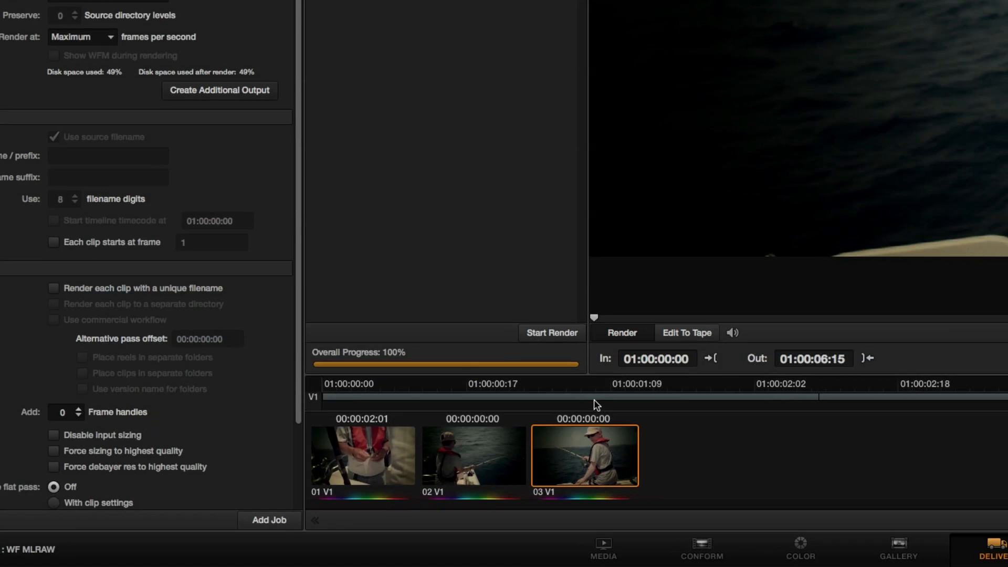
pyautogui.rightClick(596, 405)
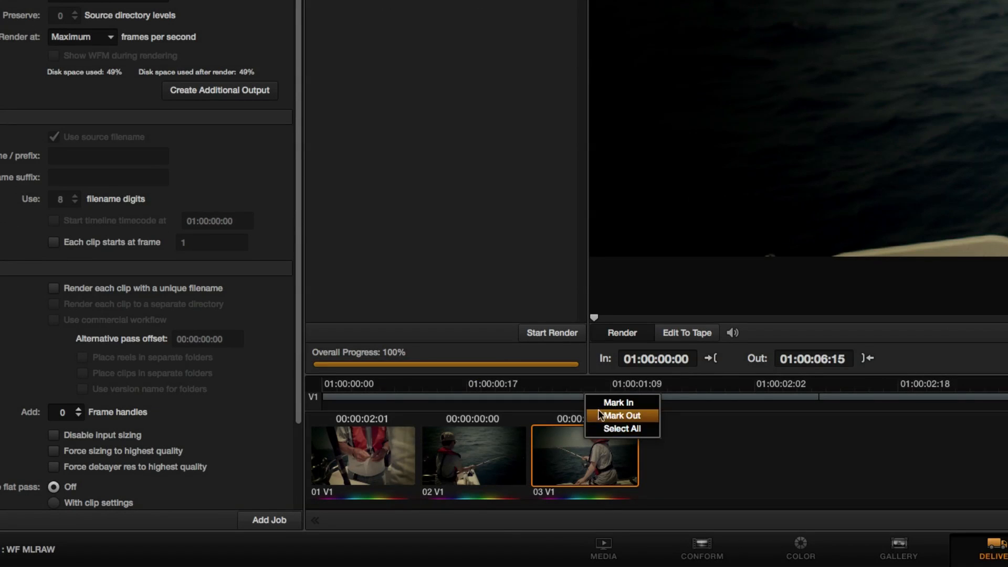
pyautogui.click(604, 428)
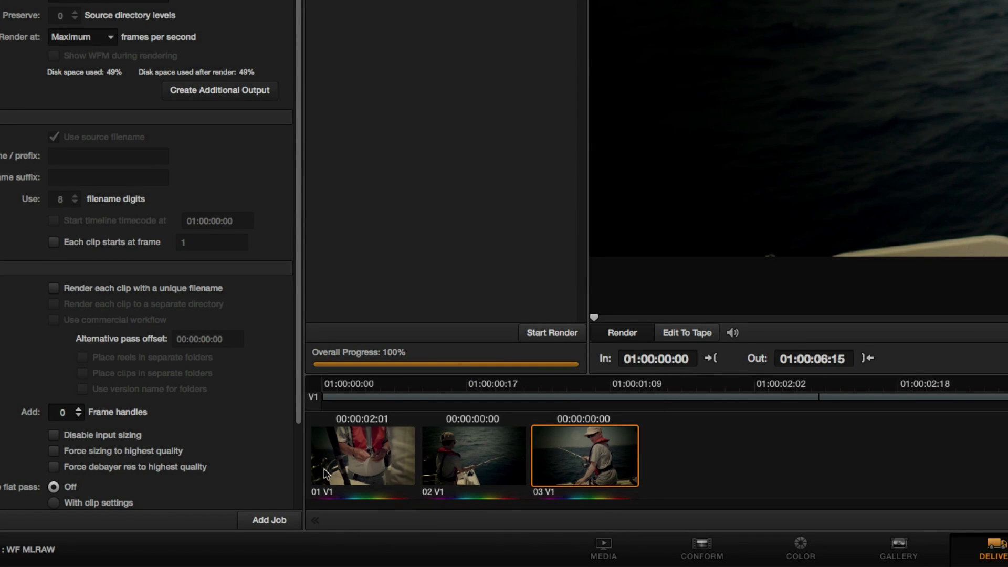
pyautogui.click(279, 517)
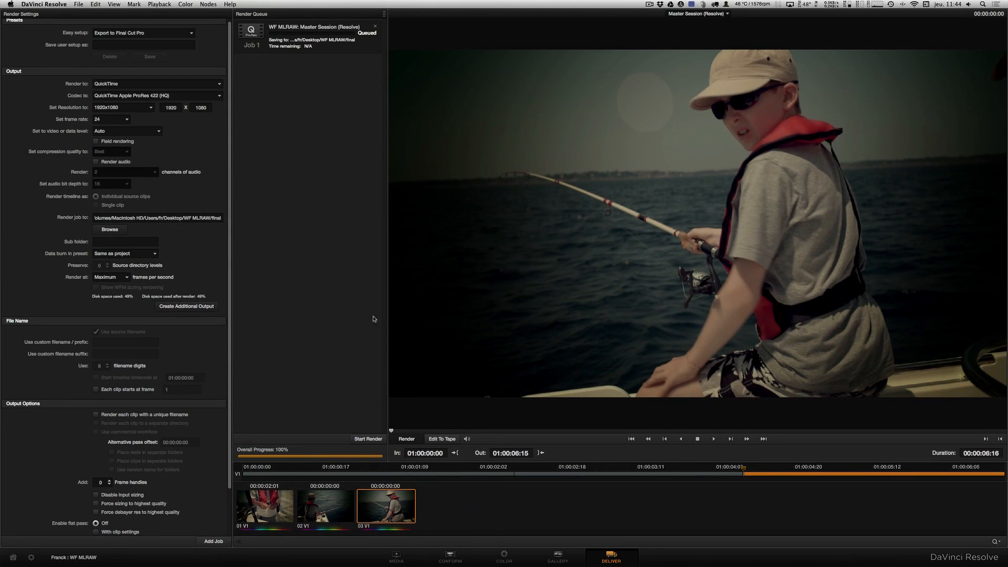
pyautogui.click(368, 439)
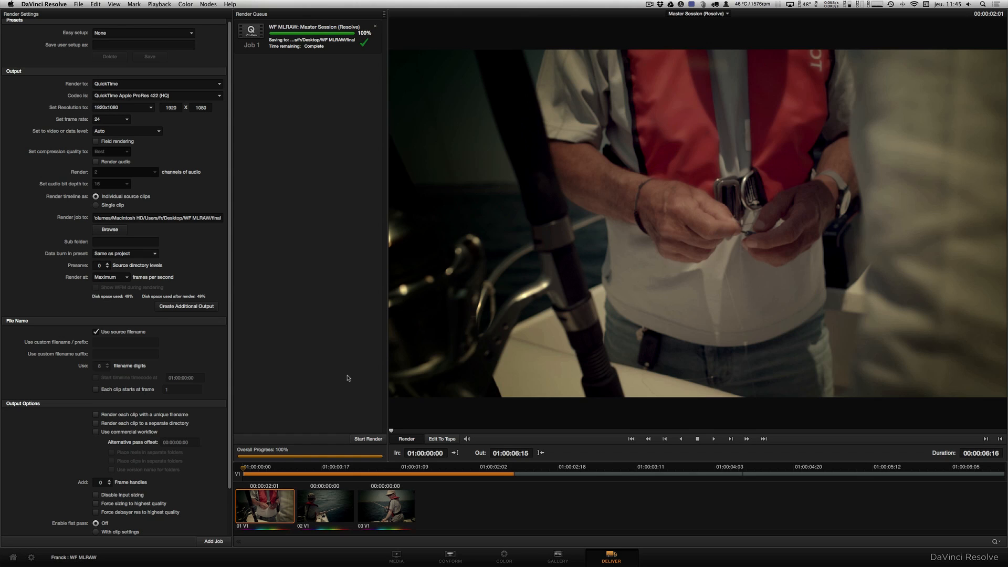
# Step: Export the Master Session (Resolve) timeline as an FCPXML 1.2 file named final in the WF MLRAW folder
pyautogui.click(451, 558)
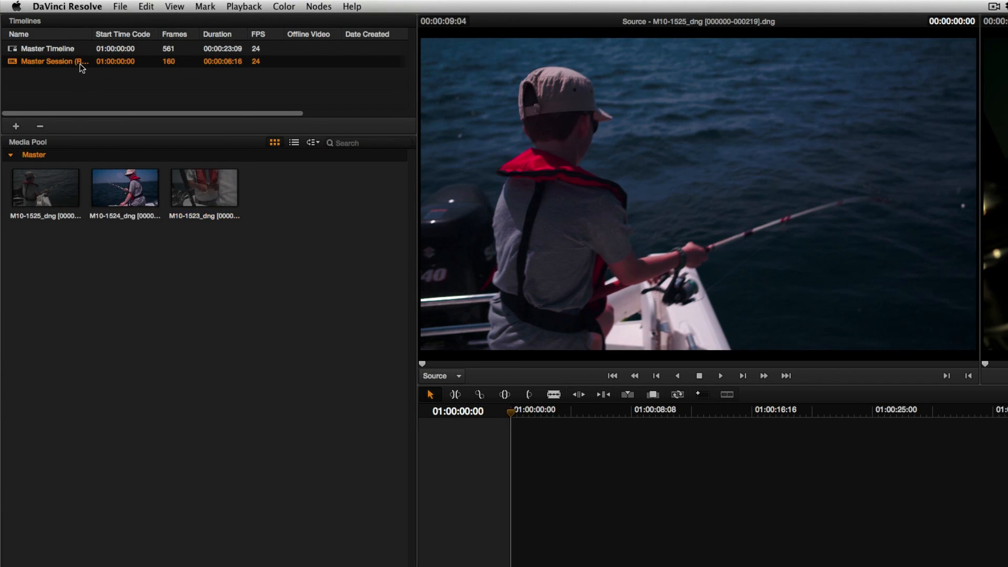
pyautogui.rightClick(52, 42)
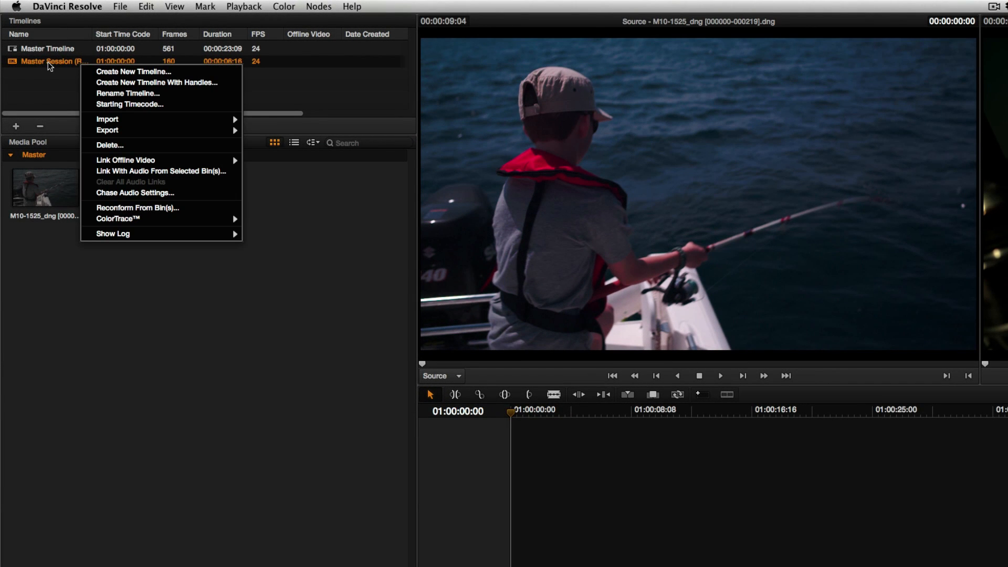
pyautogui.moveTo(112, 132)
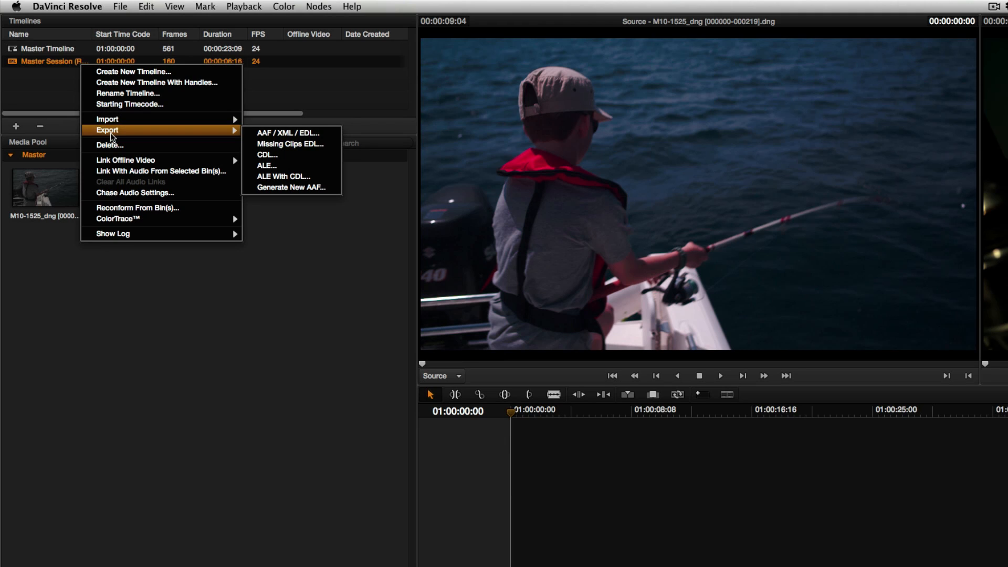
pyautogui.click(267, 134)
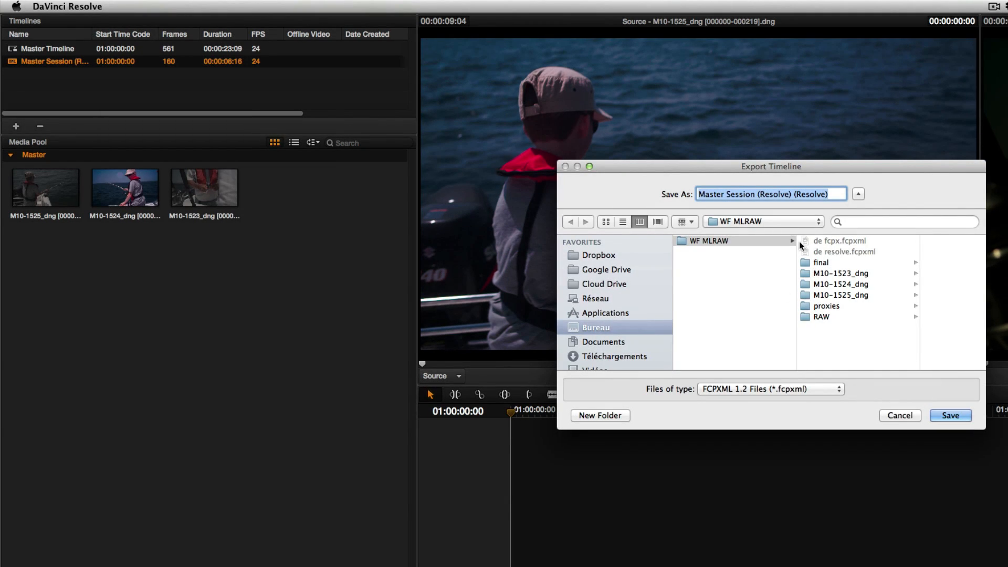
pyautogui.write('fin')
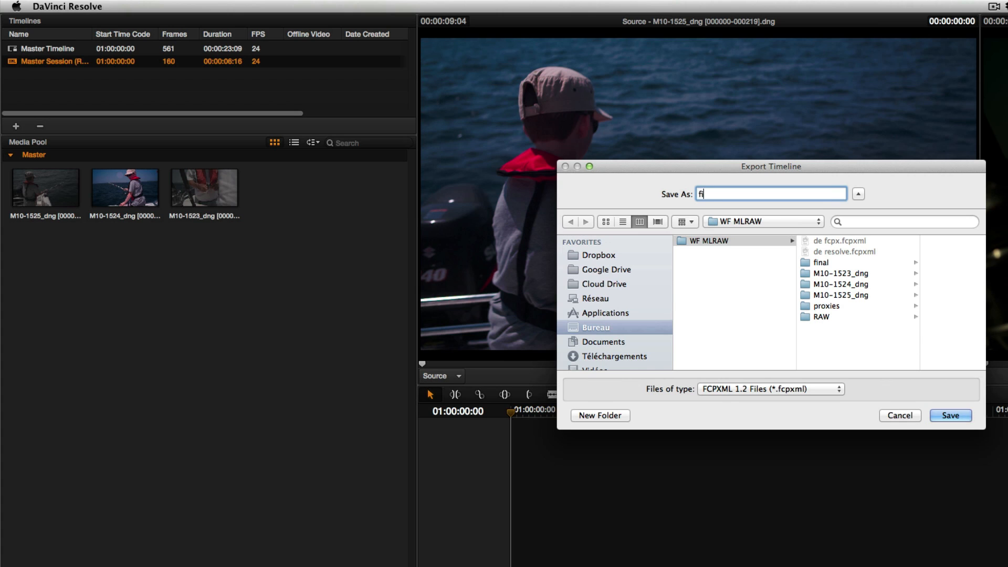
pyautogui.write('al')
pyautogui.click(944, 414)
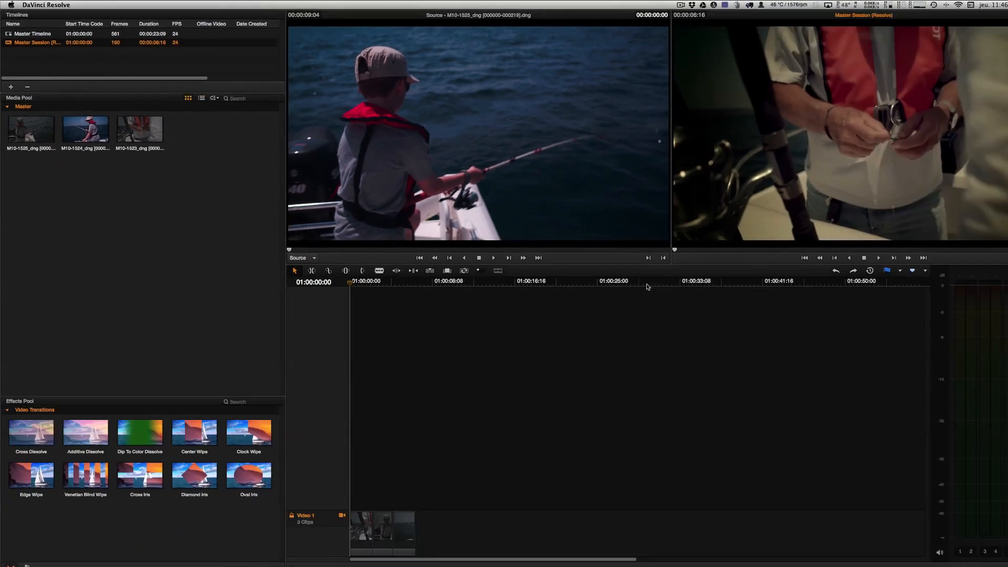
# Step: Switch to Final Cut Pro and import final.fcpxml from the WF MLRAW folder with Video as the storage location
pyautogui.press('super+Tab')
pyautogui.press('super+Tab')
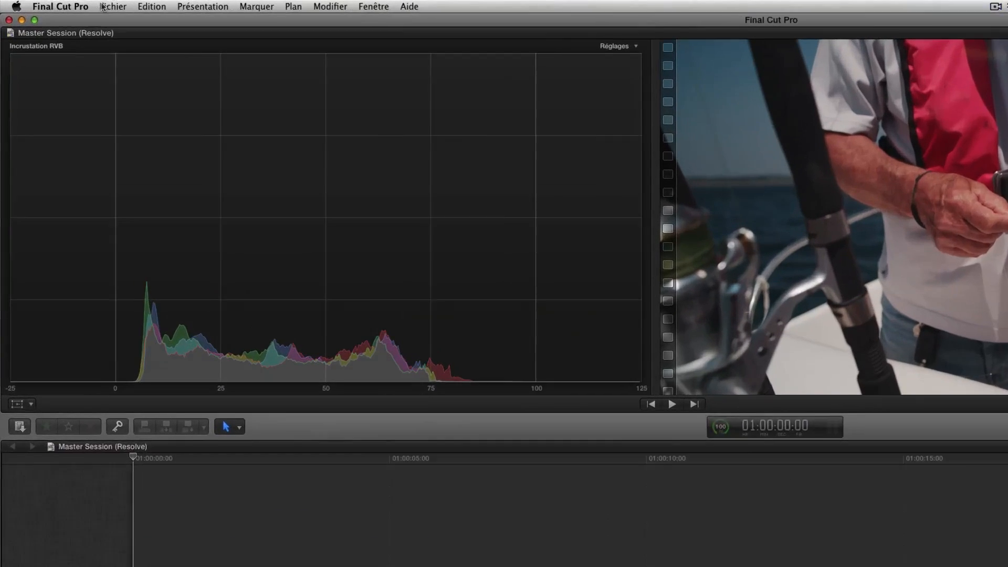
pyautogui.click(102, 6)
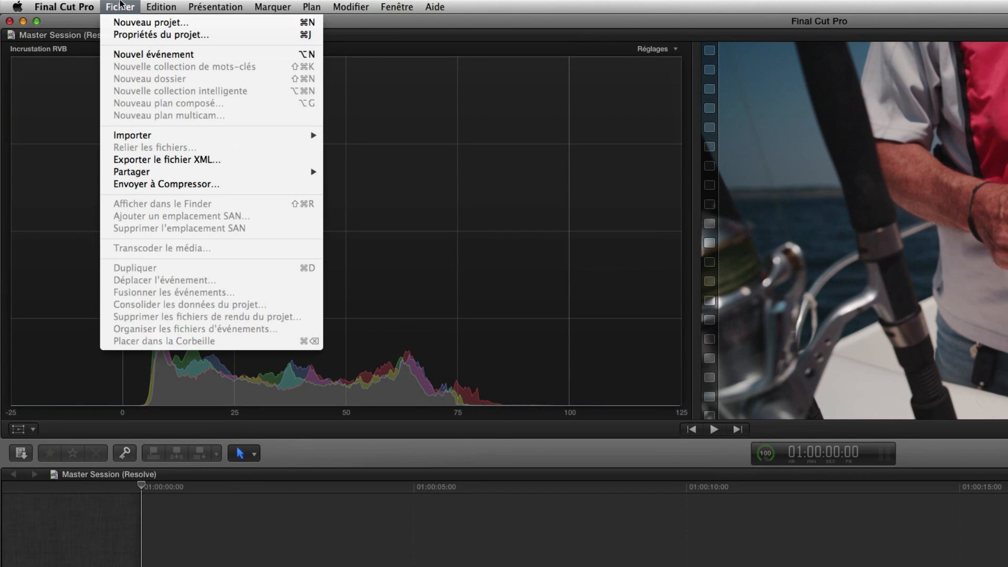
pyautogui.moveTo(262, 127)
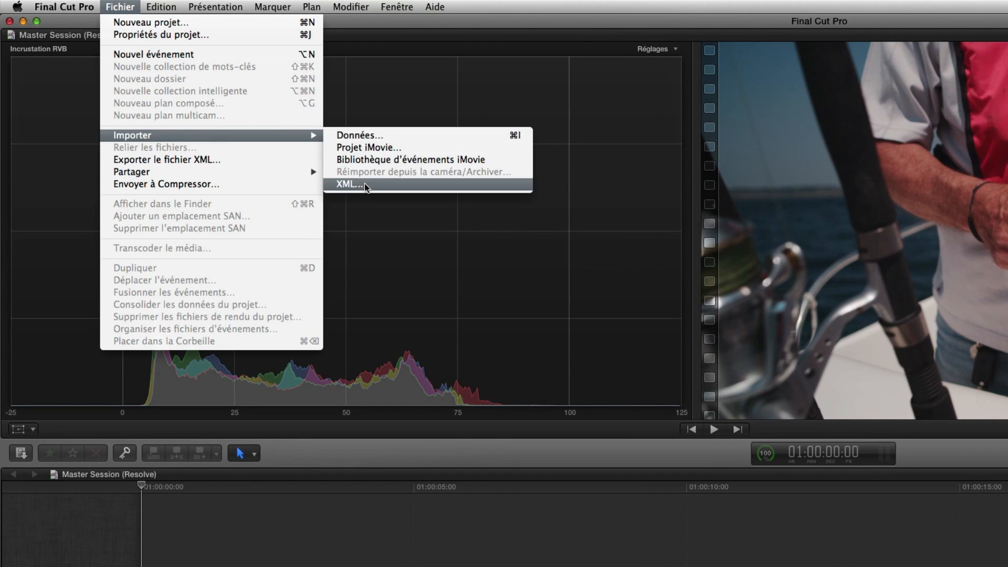
pyautogui.click(365, 184)
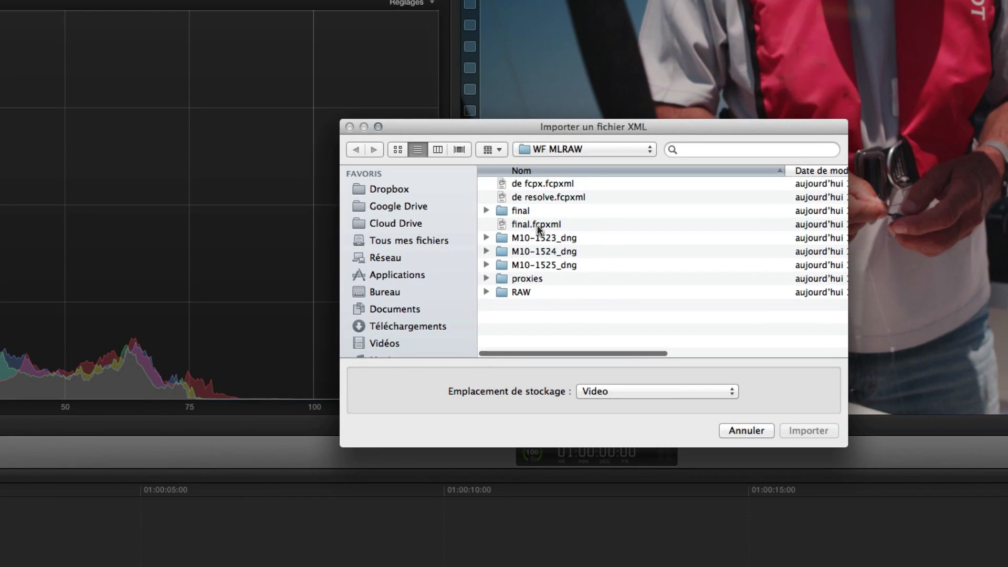
pyautogui.click(538, 229)
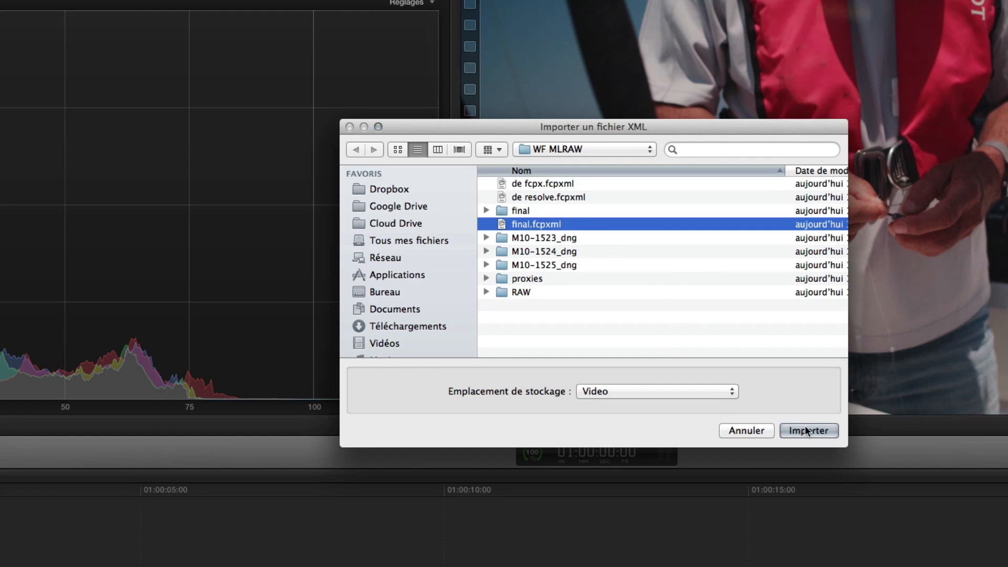
pyautogui.click(817, 431)
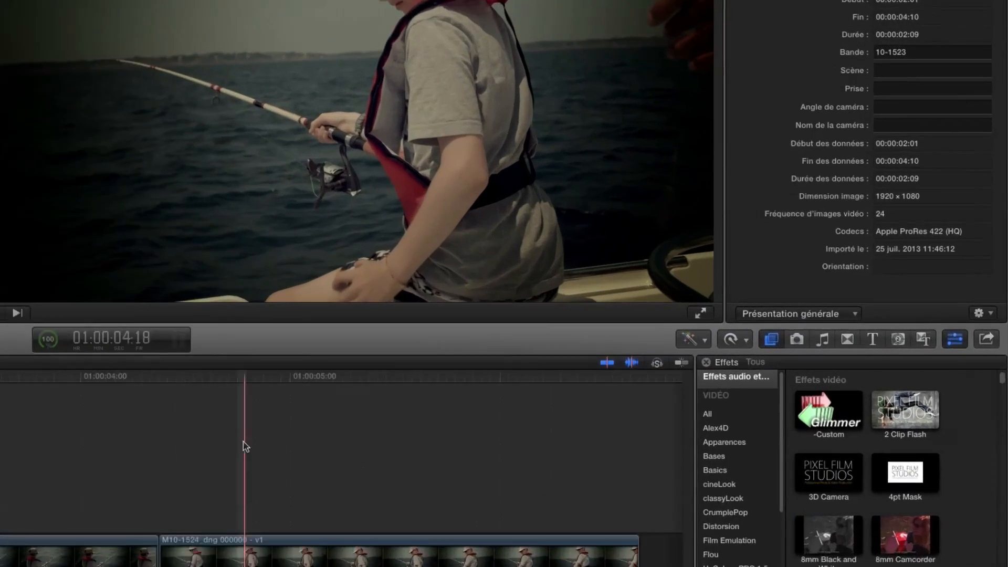
# Step: Check the graded picture and clip information of the imported timeline's clips at several points
pyautogui.click(245, 447)
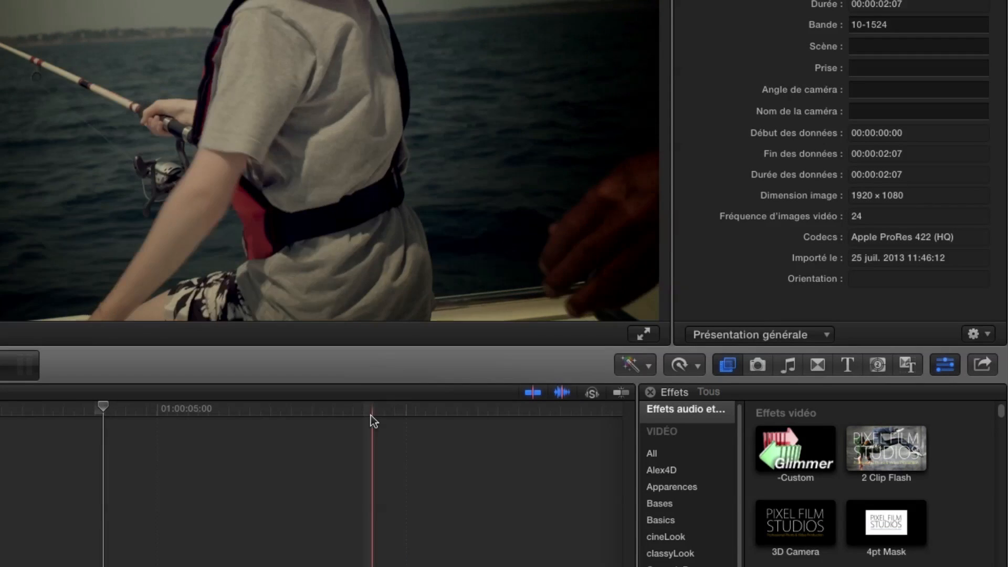
pyautogui.click(1, 483)
pyautogui.click(214, 302)
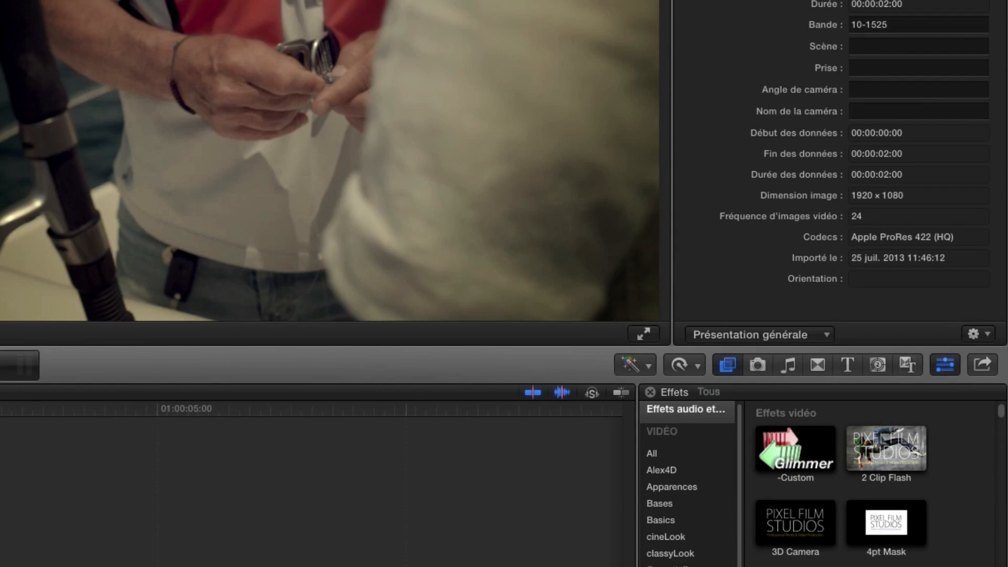